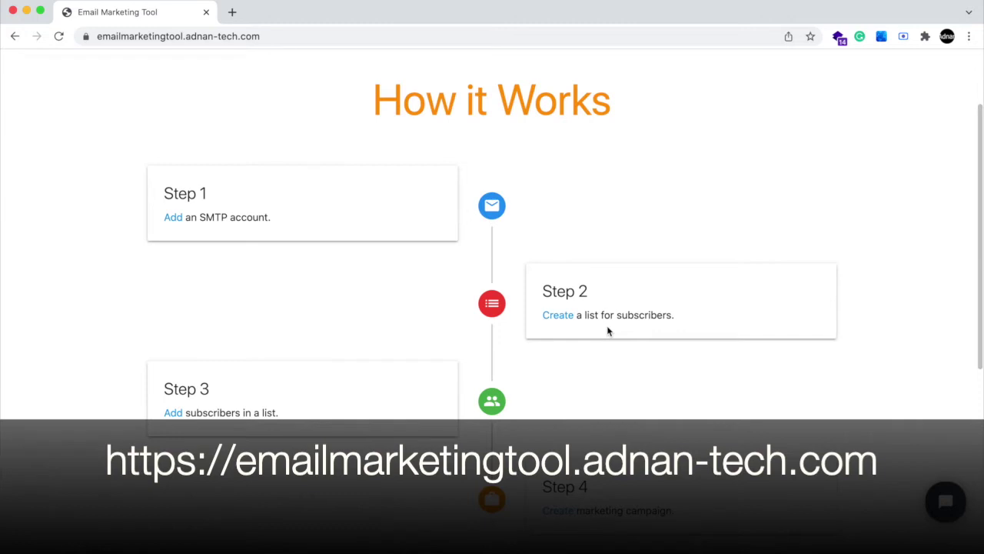
- Scroll through the home page's five-step How it Works guide
scroll(607, 331, "down", 5)
scroll(608, 331, "down", 3)
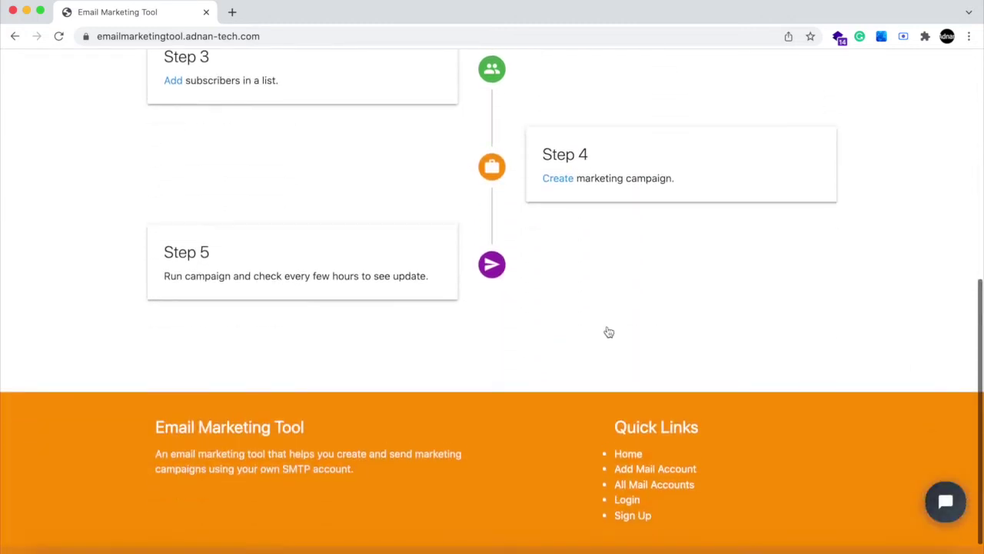
scroll(608, 331, "up", 8)
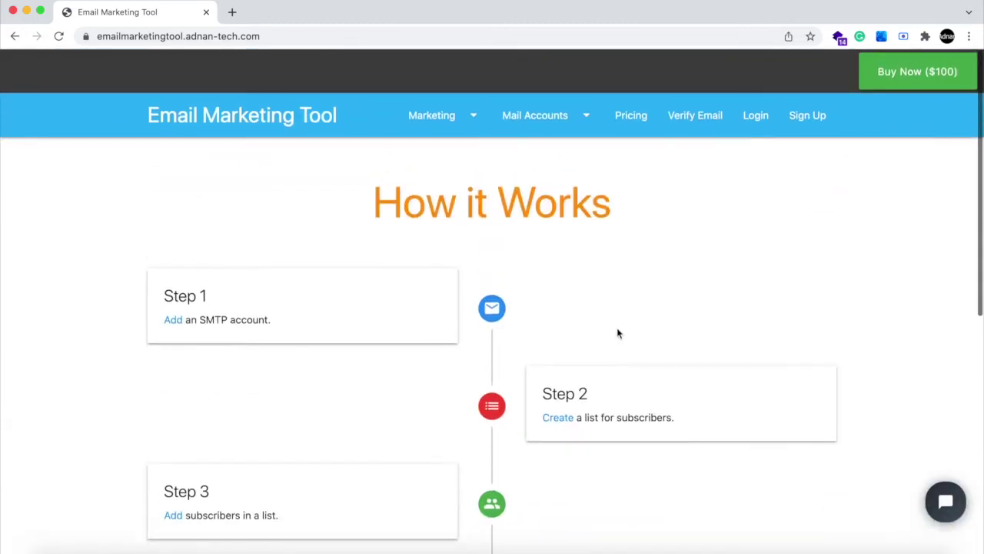
- Open the Sign Up form and fill First Name and Last Name from a saved entry
left_click(799, 114)
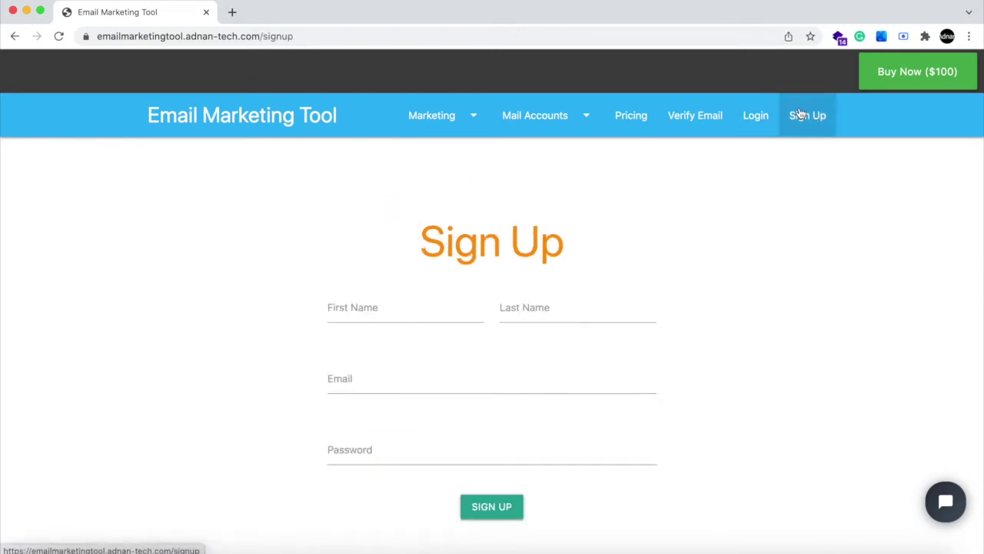
left_click(430, 292)
left_click(409, 345)
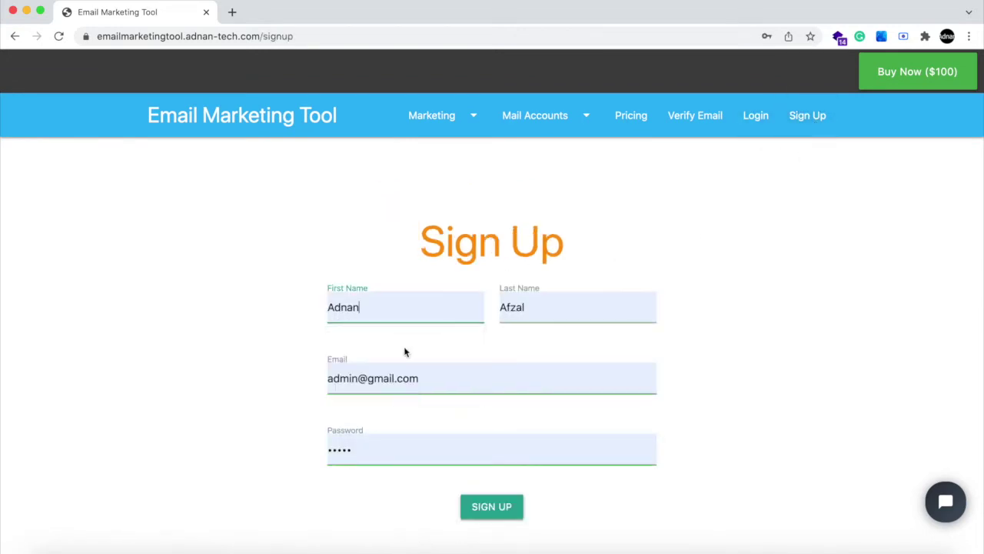
left_click(428, 382)
triple_click(436, 382)
type("ad")
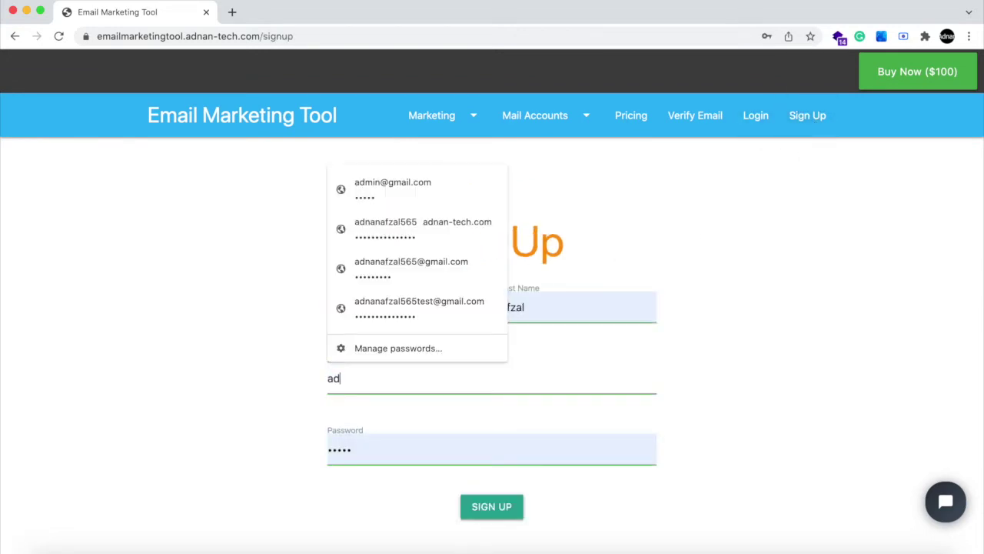
- Fill the email with the saved Gmail address, retype the password, and submit the sign-up
left_click(423, 223)
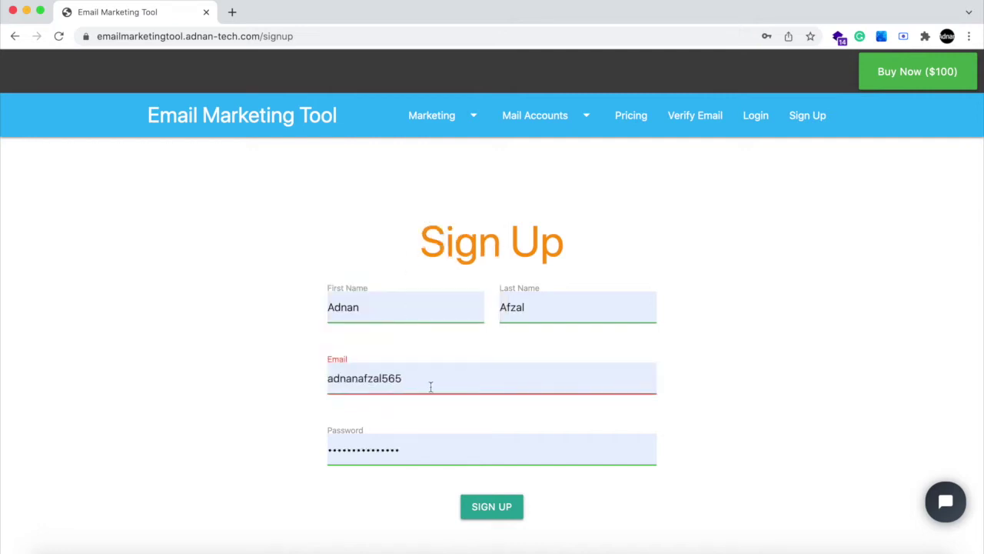
type("2")
key("BackSpace")
type("@gmail.com")
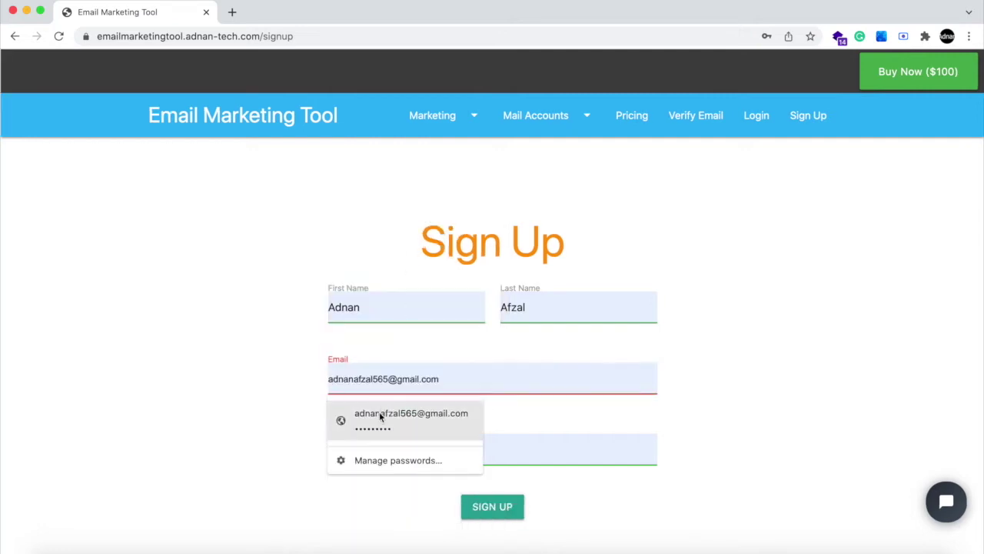
left_click(379, 415)
left_click(397, 454)
key("ctrl+a")
type("a")
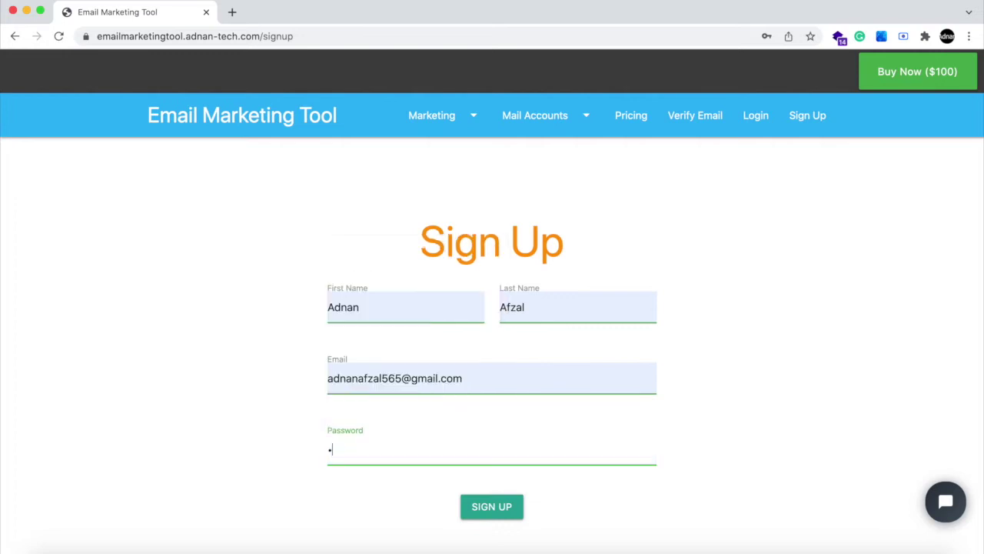
left_click(478, 504)
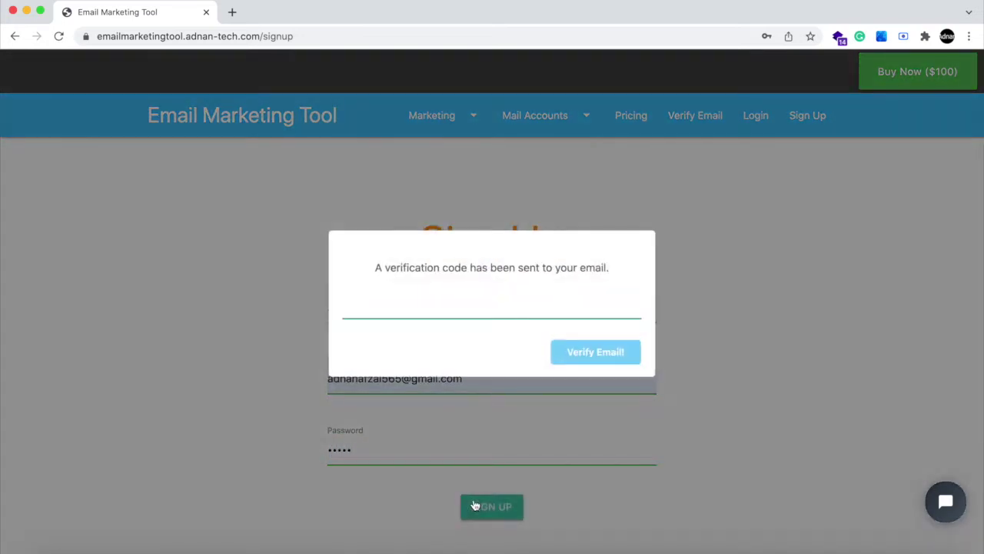
key("super+t")
- Go to gmail.com in the new tab and open the inbox
type("gma")
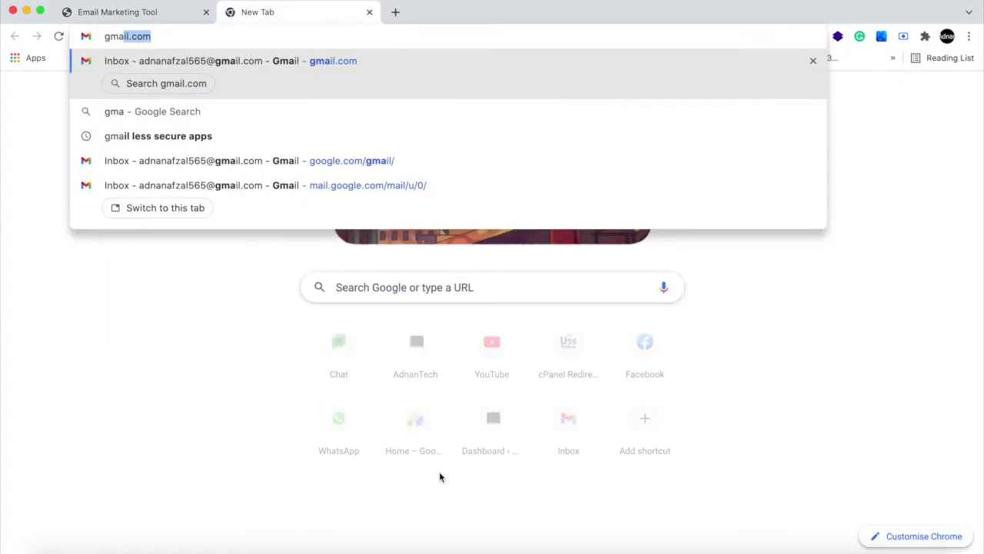
key("Return")
key("super+1")
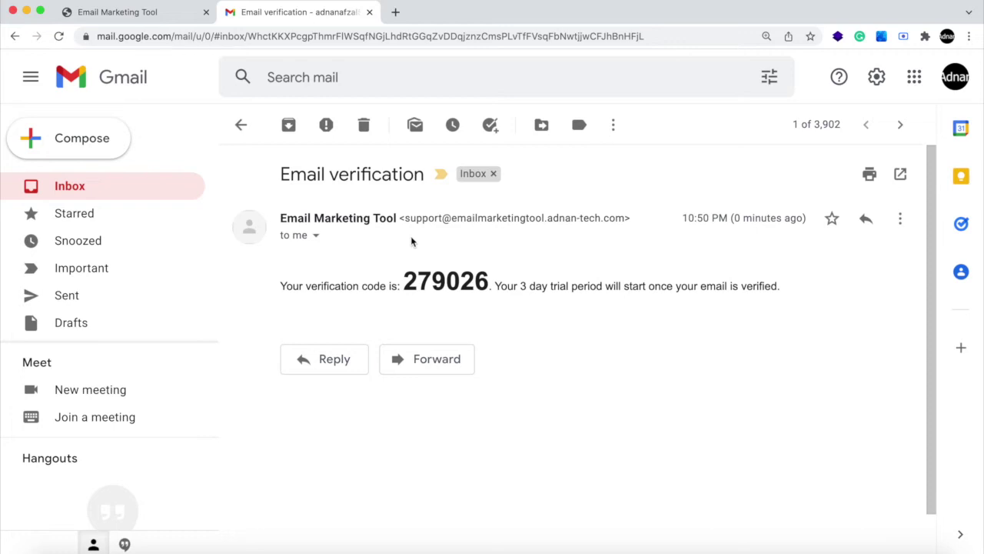
- Inspect the Email verification message's sender address and signed-by domain, then return to the tool
left_click(315, 235)
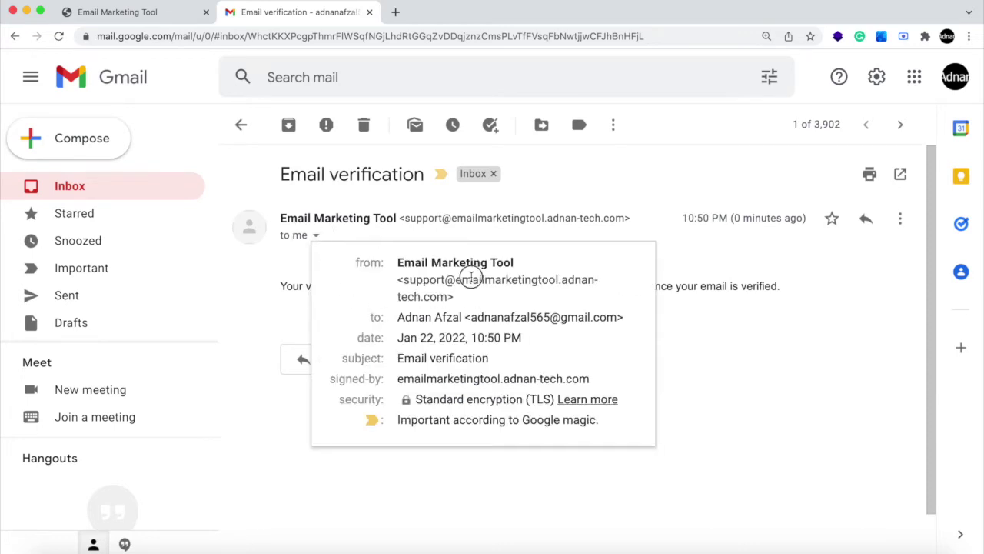
left_click_drag(472, 277, 478, 293)
left_click_drag(439, 376, 586, 378)
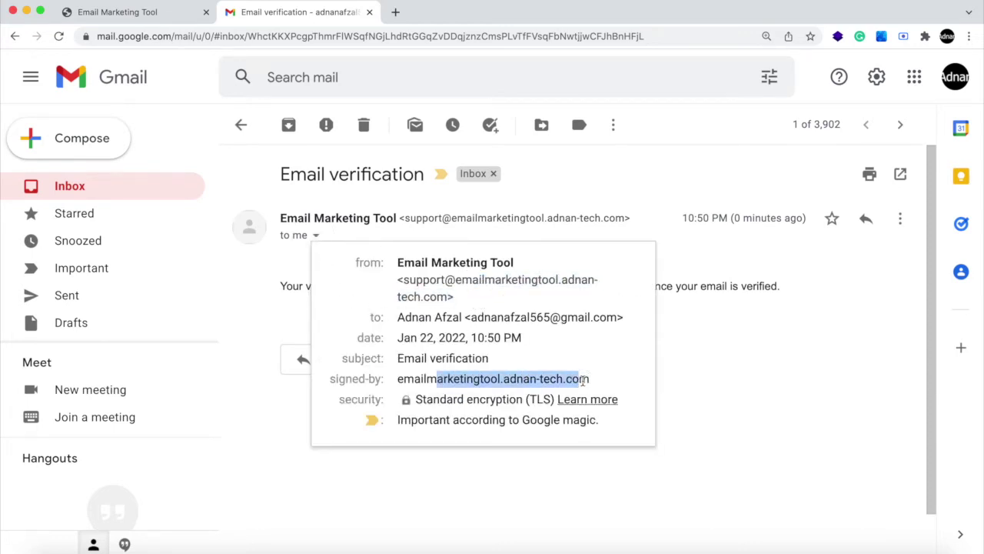
left_click(711, 371)
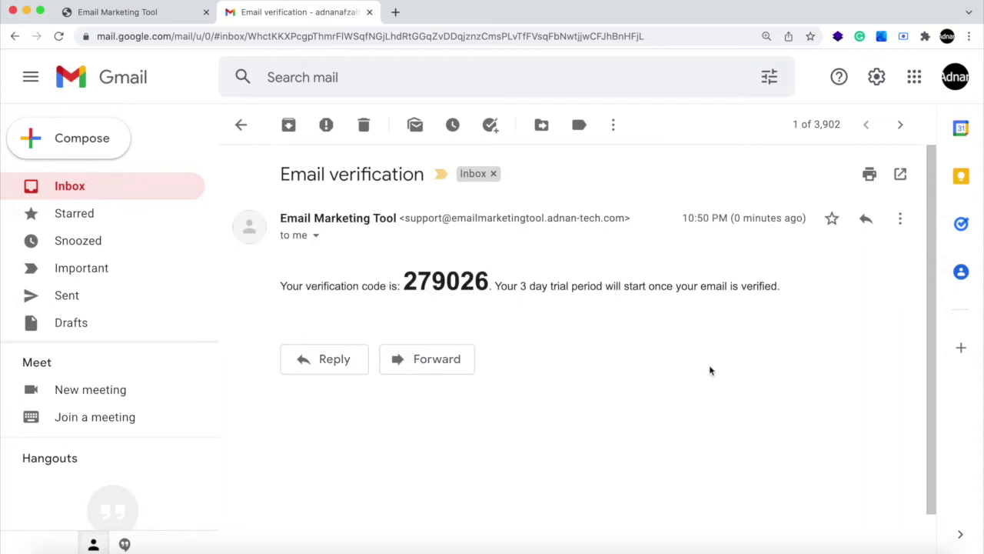
left_click(131, 18)
- Dismiss the code prompt and attempt login with the saved account and a retyped password
left_click(714, 278)
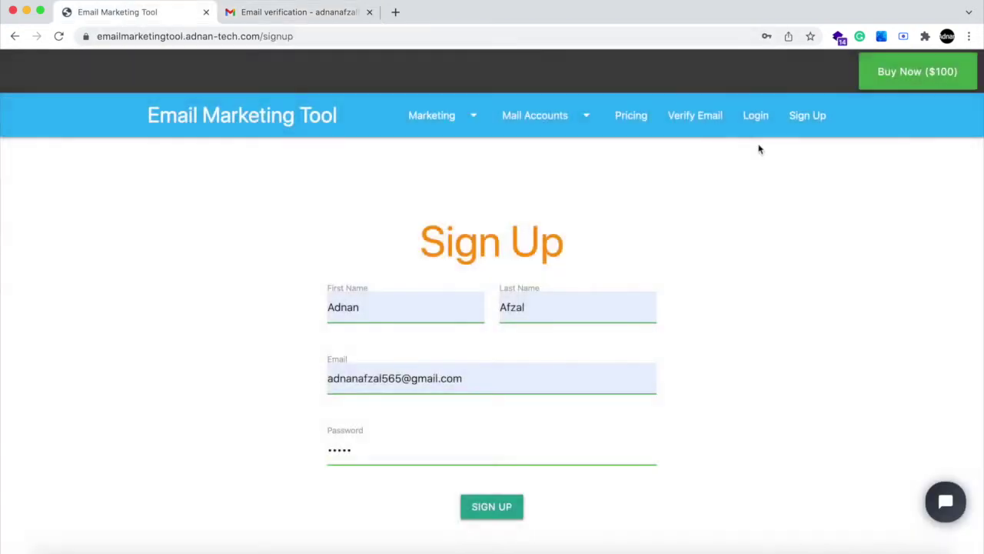
left_click(754, 115)
left_click(438, 322)
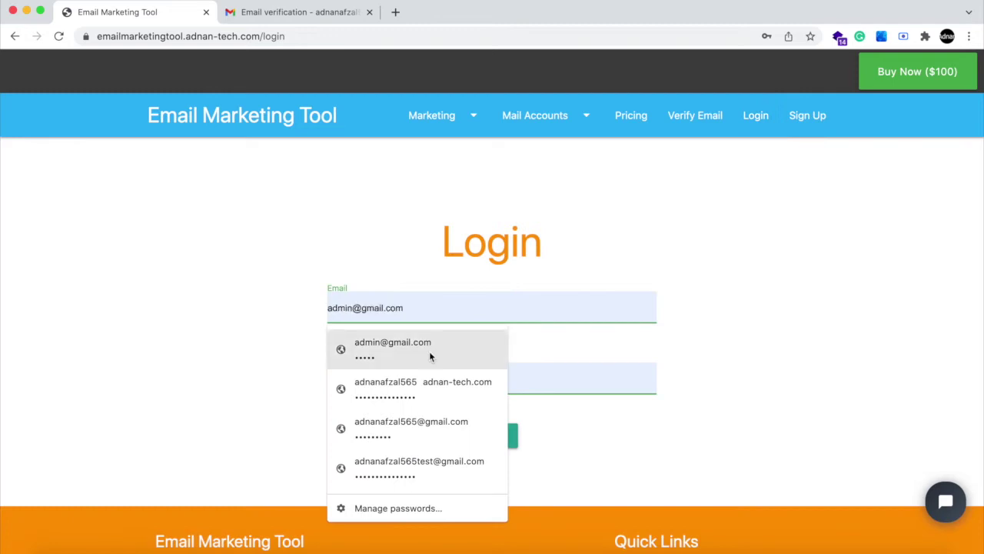
left_click(432, 423)
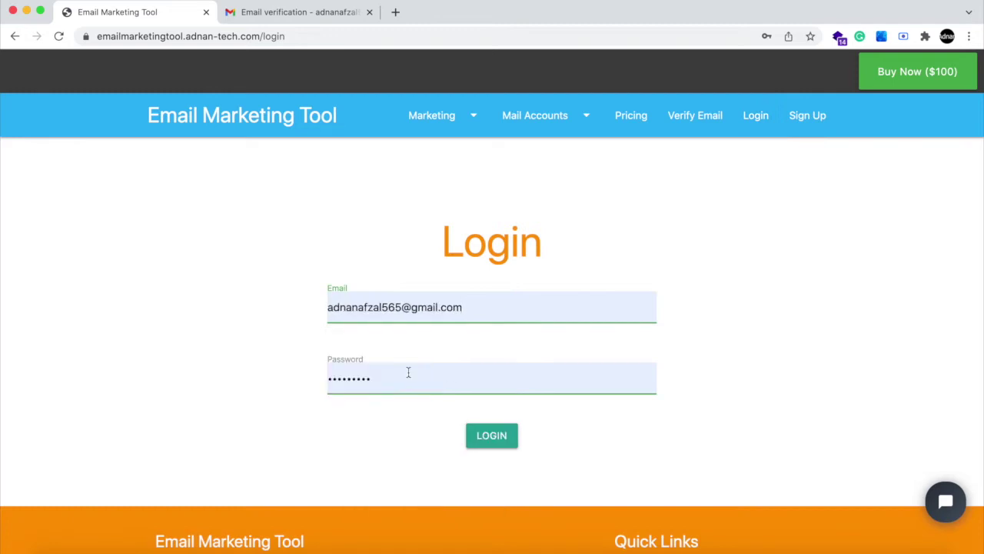
double_click(408, 371)
type("12")
key("Return")
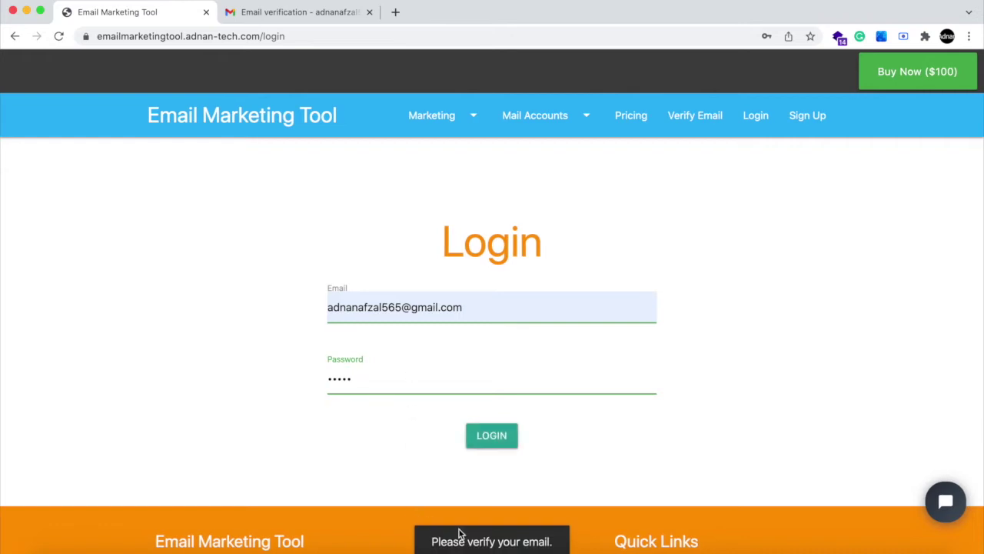
- On the Verify Email page, enter the account's email and request a verification code
left_click(694, 114)
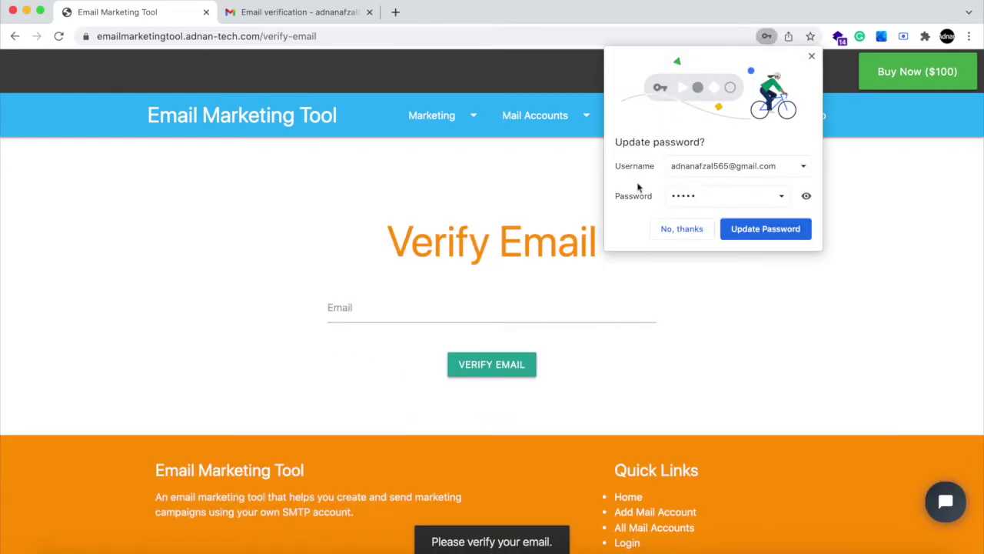
left_click(670, 229)
left_click(445, 307)
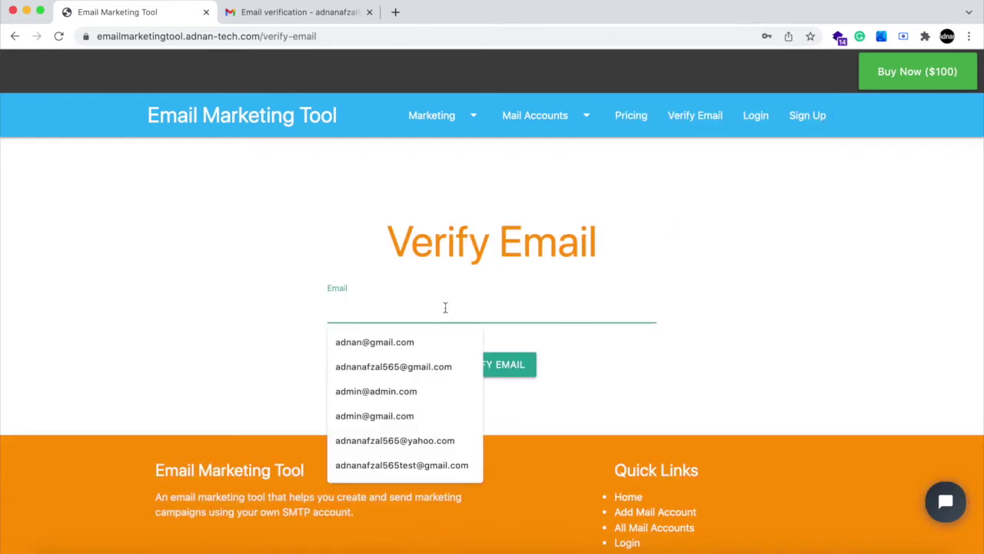
left_click(421, 366)
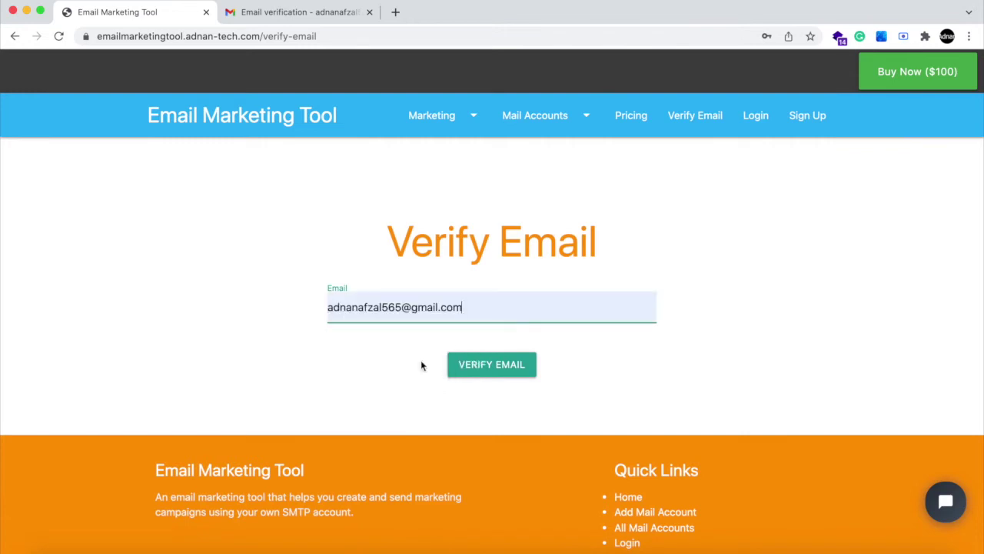
left_click(474, 373)
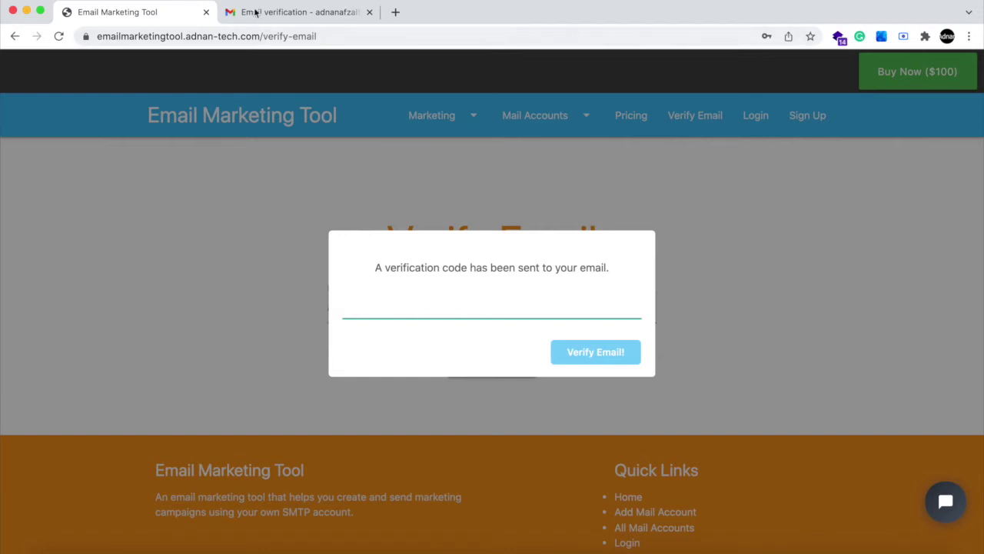
- Copy the code from Gmail, then paste it with an altered last digit and submit
left_click(258, 11)
double_click(428, 283)
key("super+c")
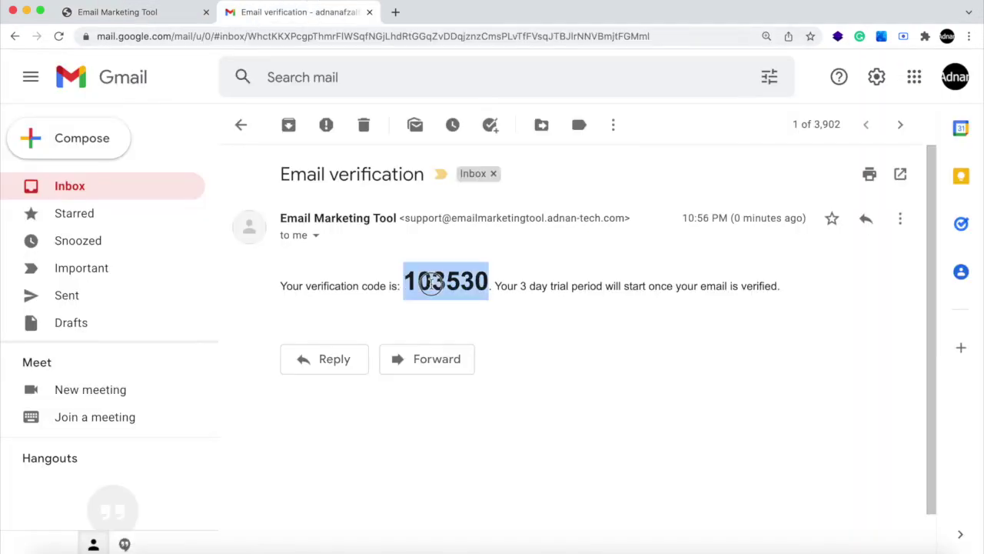
left_click(174, 21)
key("super+v")
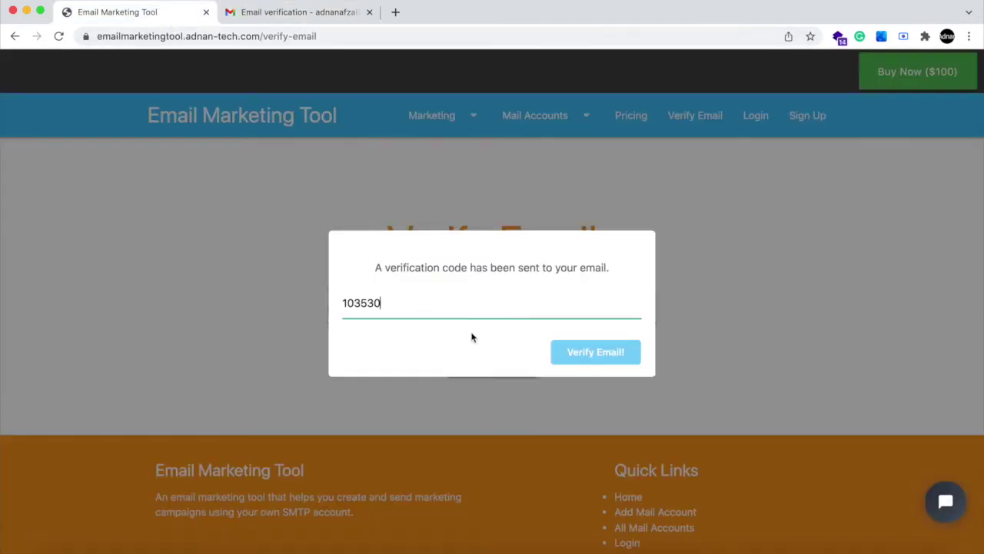
key("BackSpace")
type("1")
left_click(582, 352)
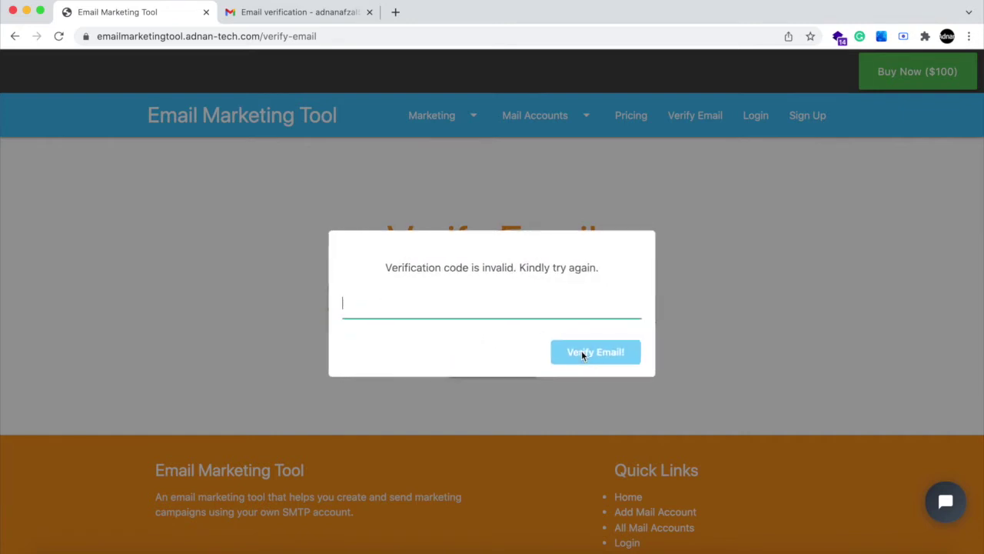
- Submit the correct verification code and dismiss the account-verified notice
key("super+v")
left_click(592, 362)
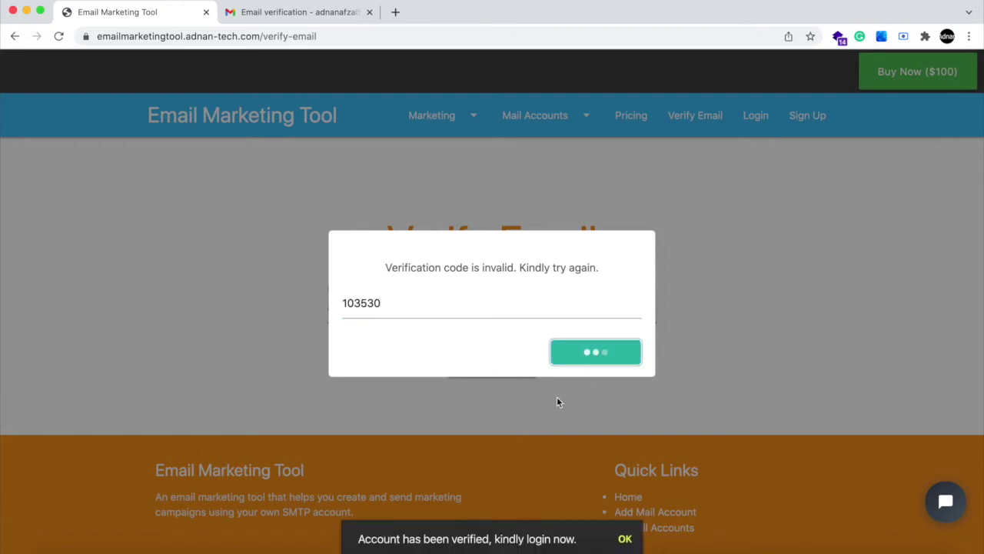
left_click(625, 541)
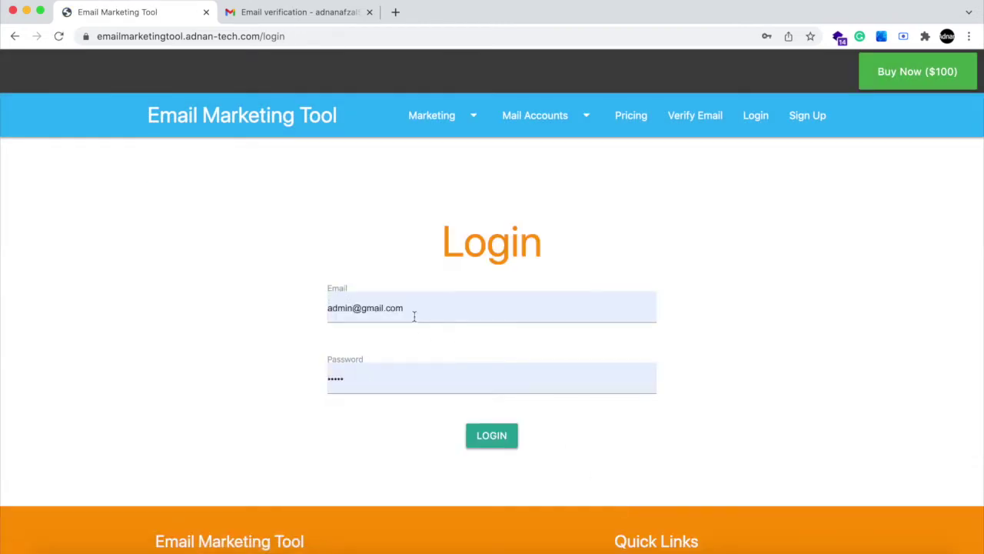
left_click(413, 316)
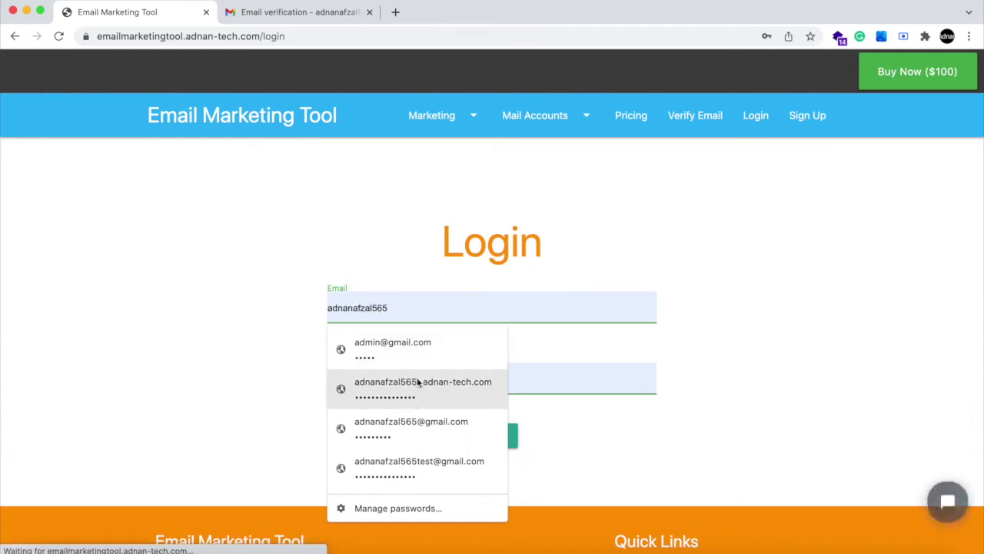
- Log in with the saved Gmail account after retyping its password
left_click(415, 419)
left_click(481, 433)
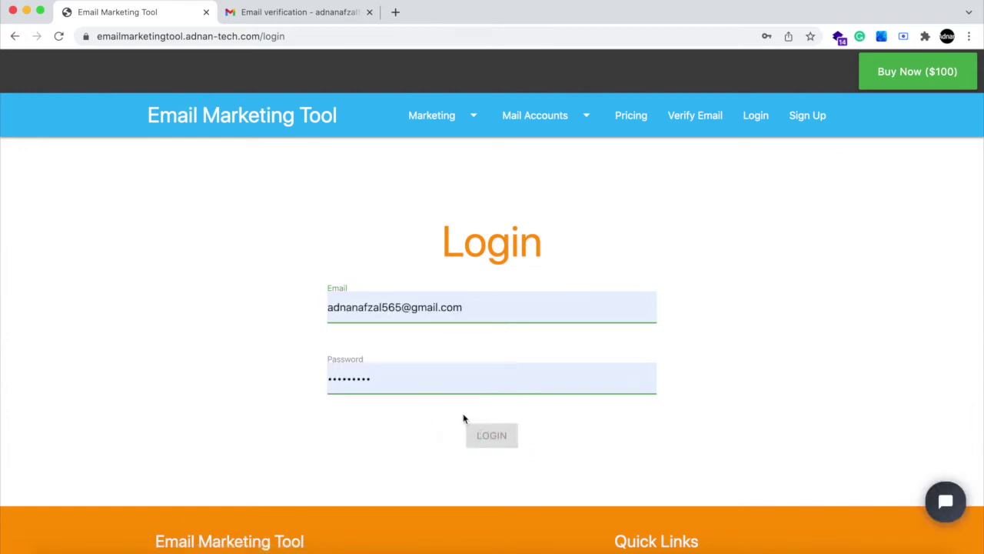
double_click(404, 381)
type("••")
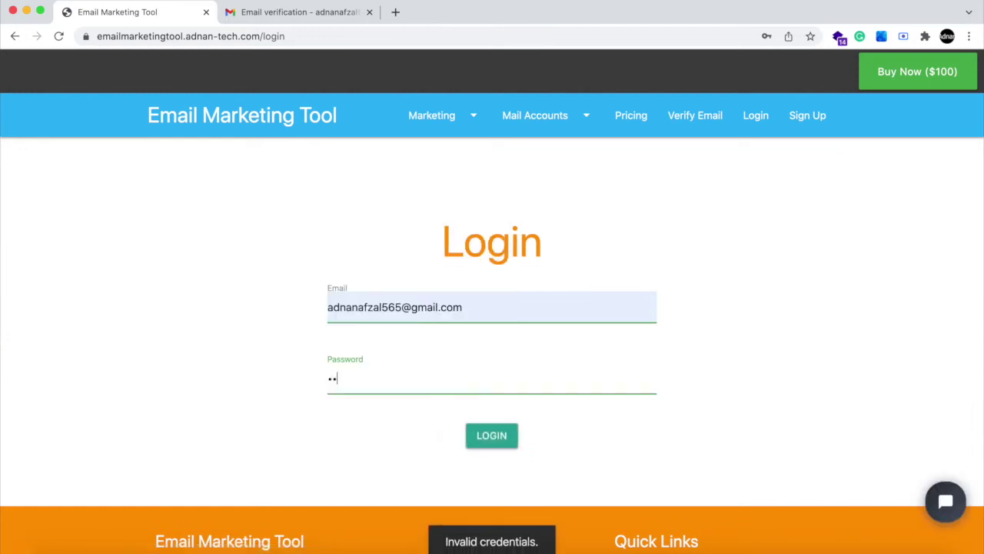
key("Return")
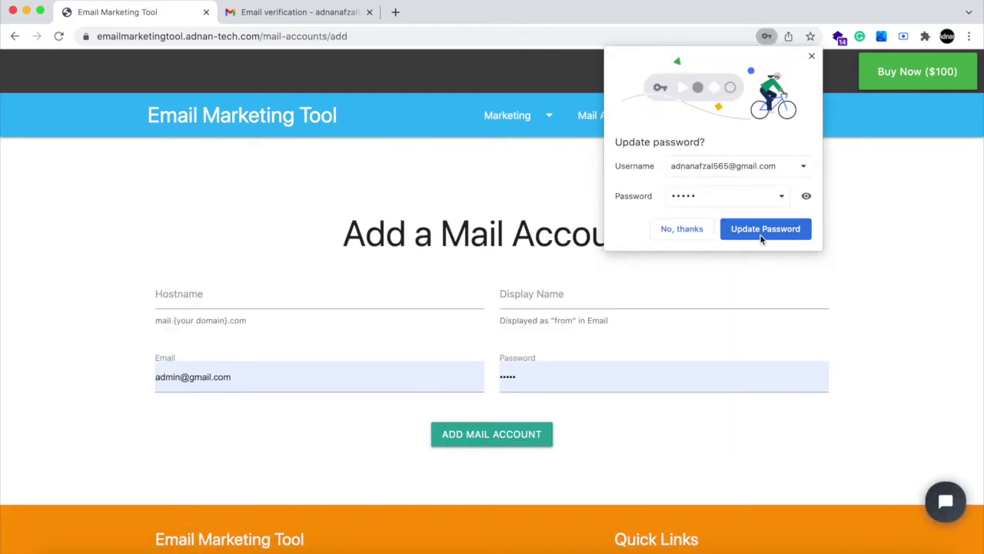
- Dismiss Chrome's password prompt and go to the Add Mail Account form
left_click(681, 229)
left_click(201, 109)
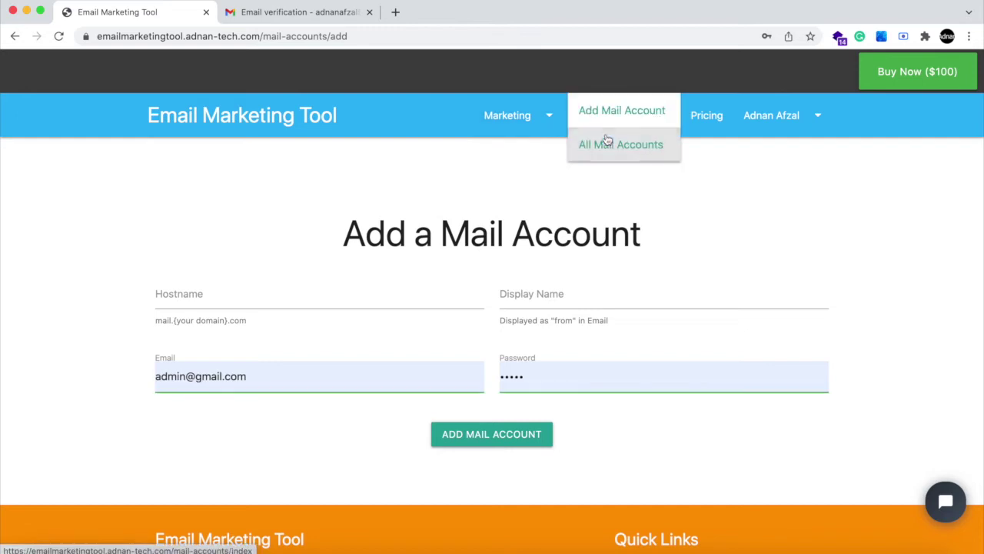
left_click(605, 141)
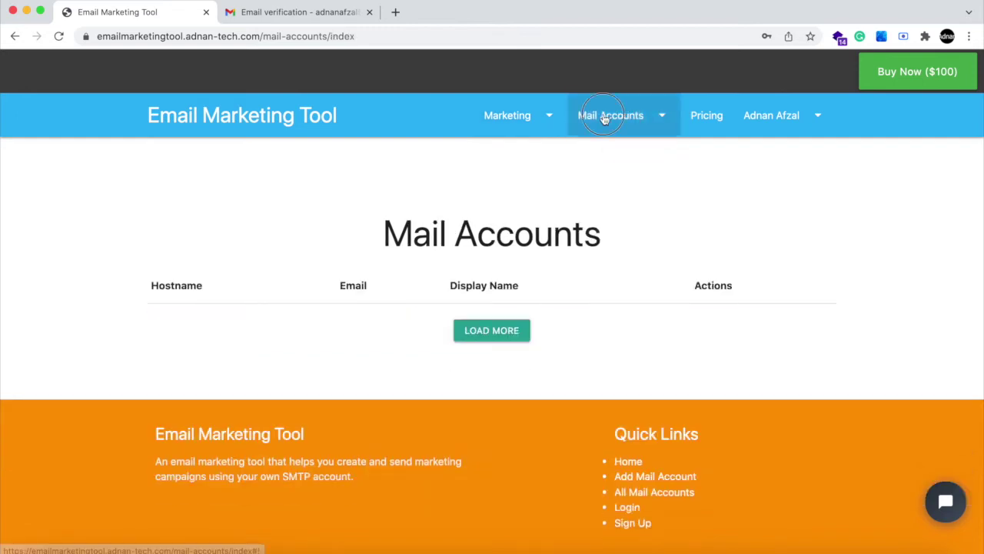
left_click(597, 116)
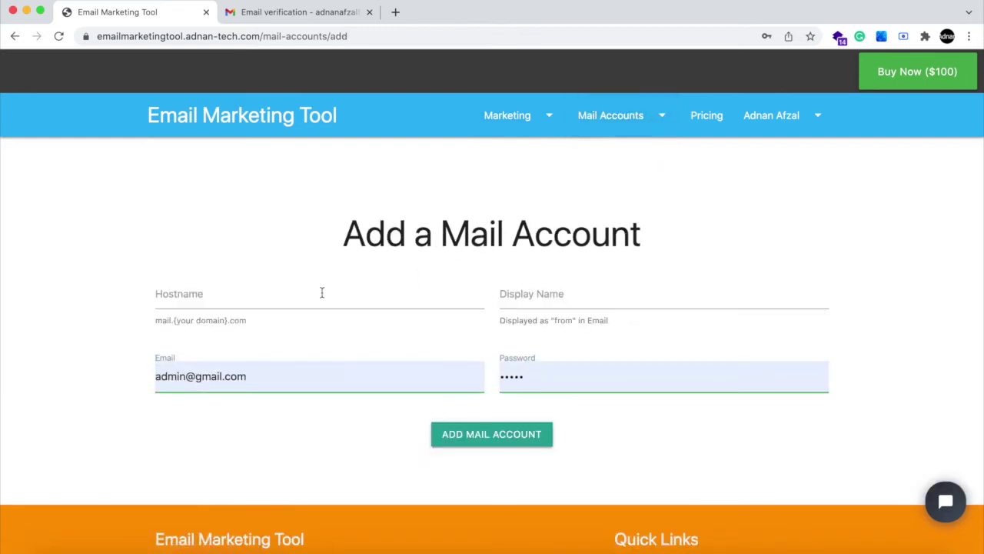
- Enter hostname smtp.gmail.com and display name My Company in the mail account form
left_click(322, 293)
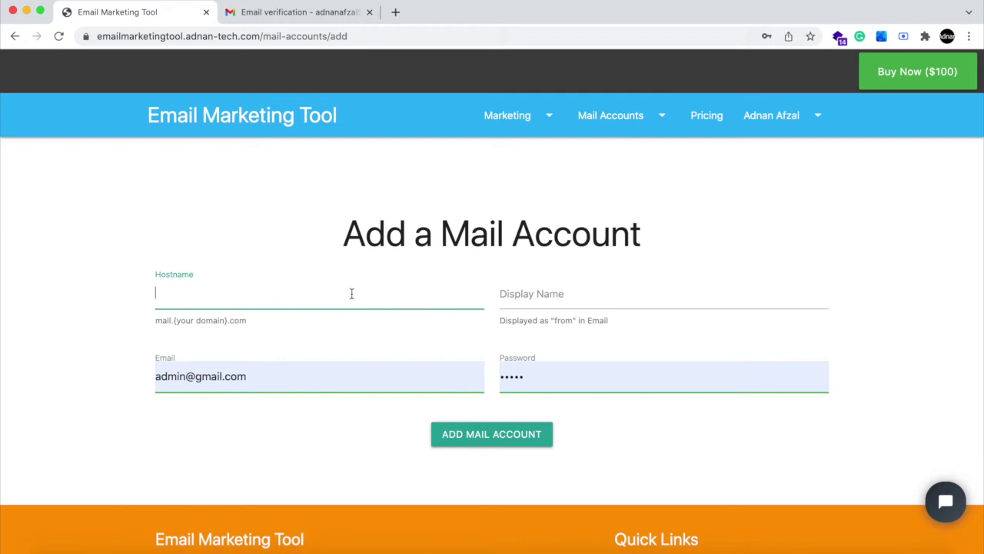
type("s")
key("Down")
key("Return")
key("Tab")
type("My C")
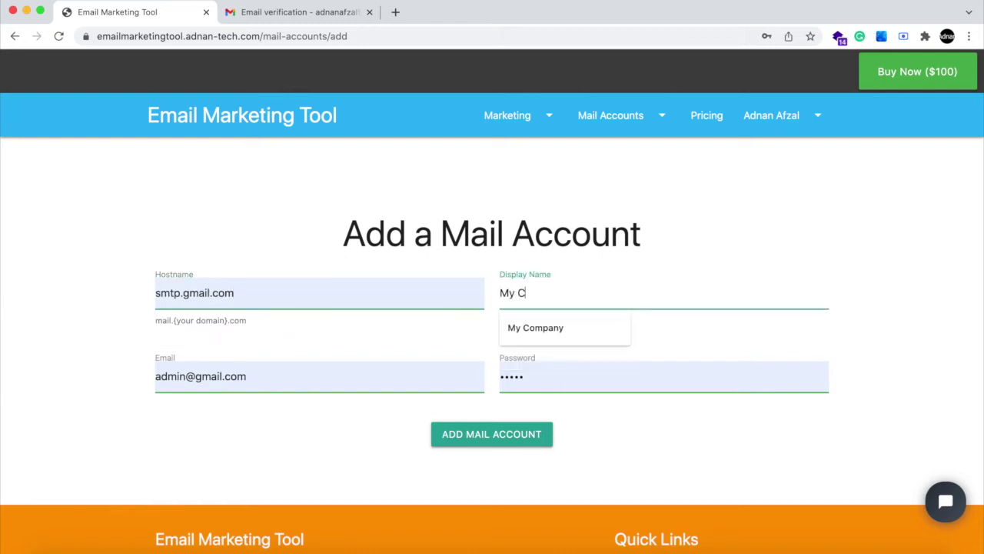
key("Down")
key("Return")
- Fill email and password from the saved Gmail login and save the mail account
key("Tab")
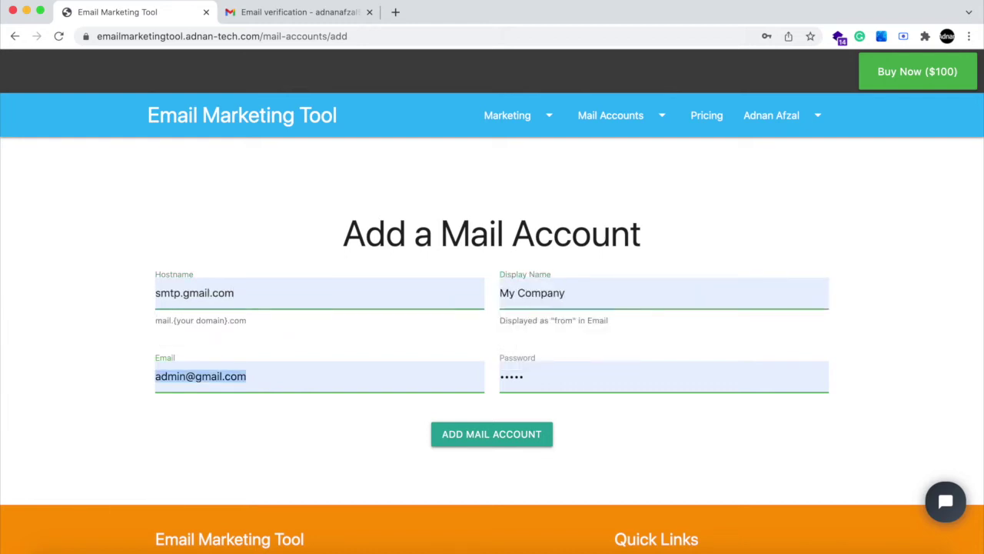
type("adn")
key("Down")
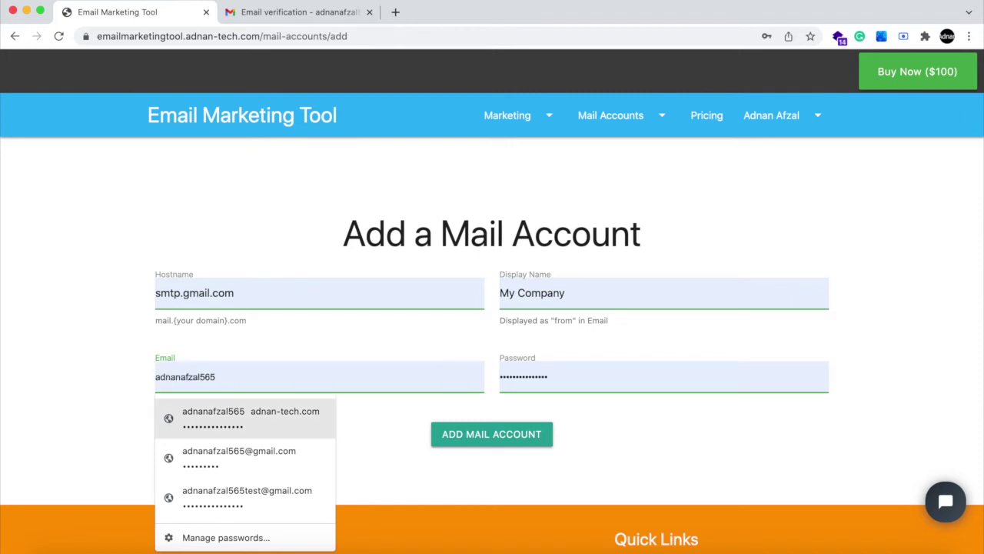
key("Down")
key("Down")
key("Return")
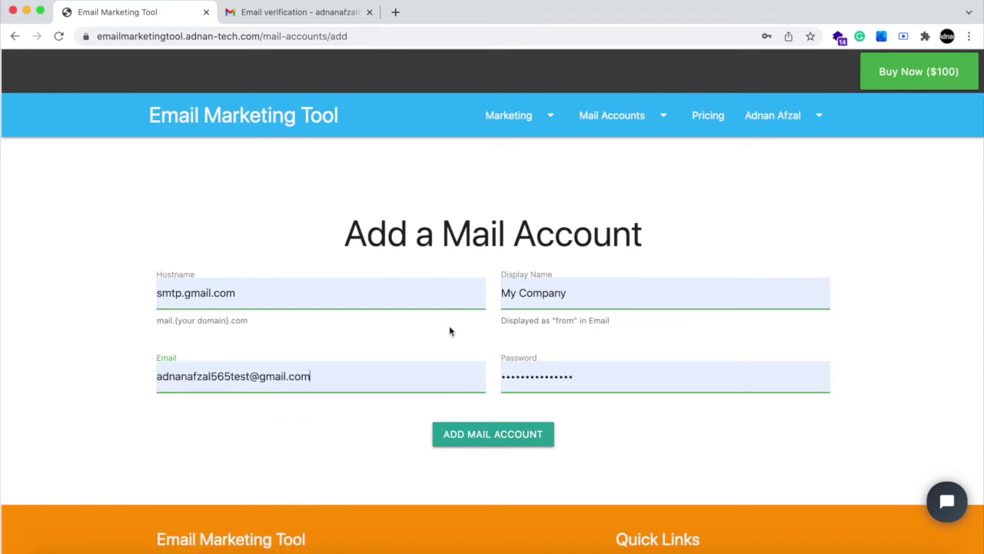
left_click(484, 433)
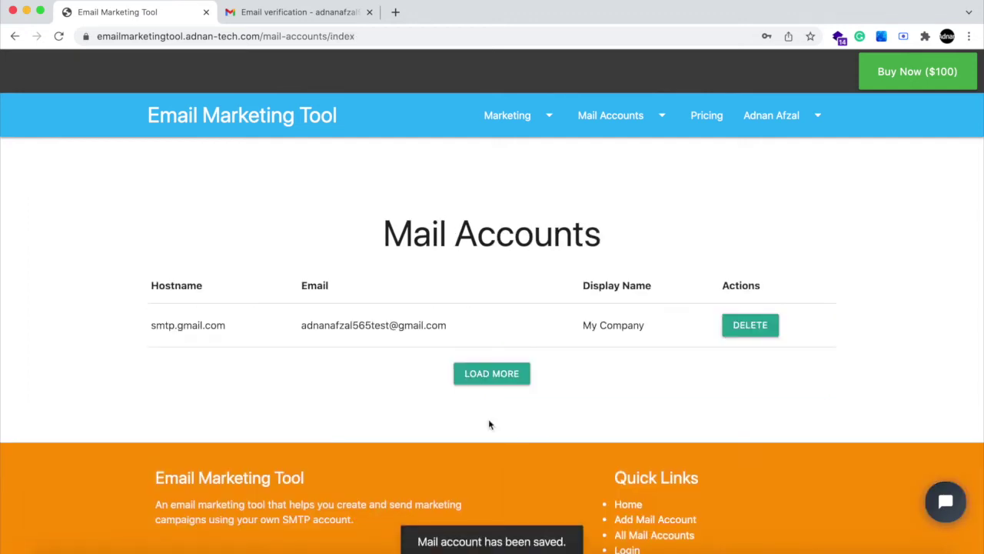
left_click(508, 377)
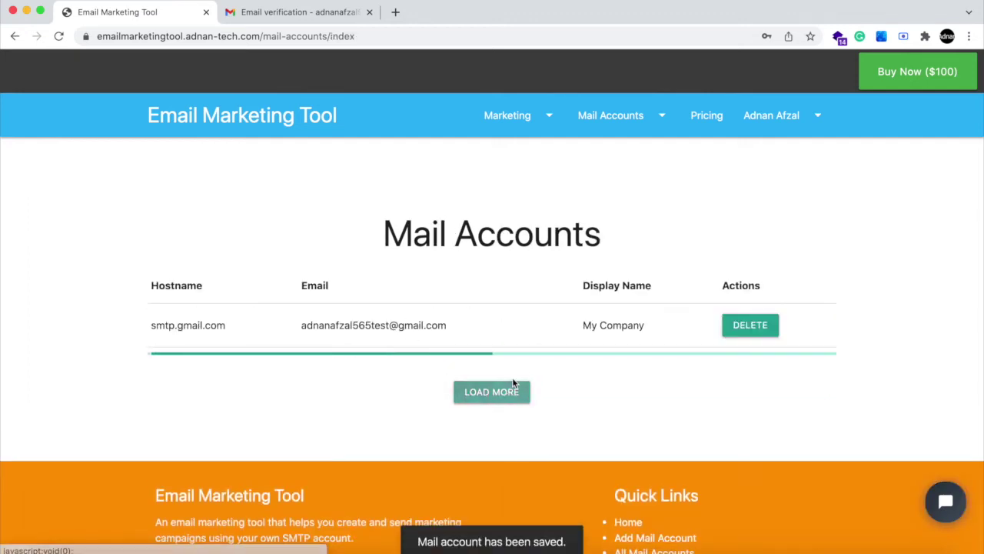
left_click_drag(338, 326, 460, 328)
left_click(459, 327)
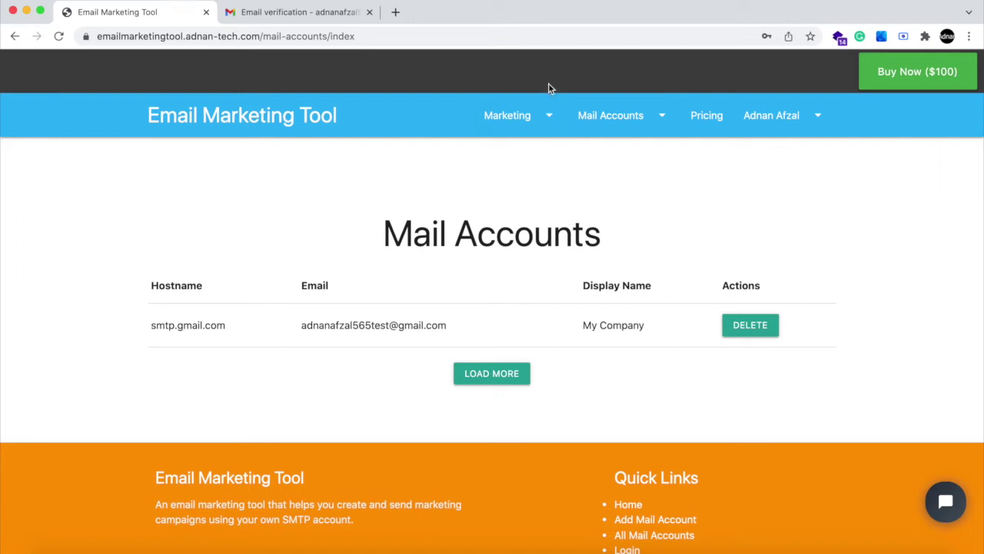
- Create a subscriber list named 'My users' from Marketing > Lists
left_click(532, 117)
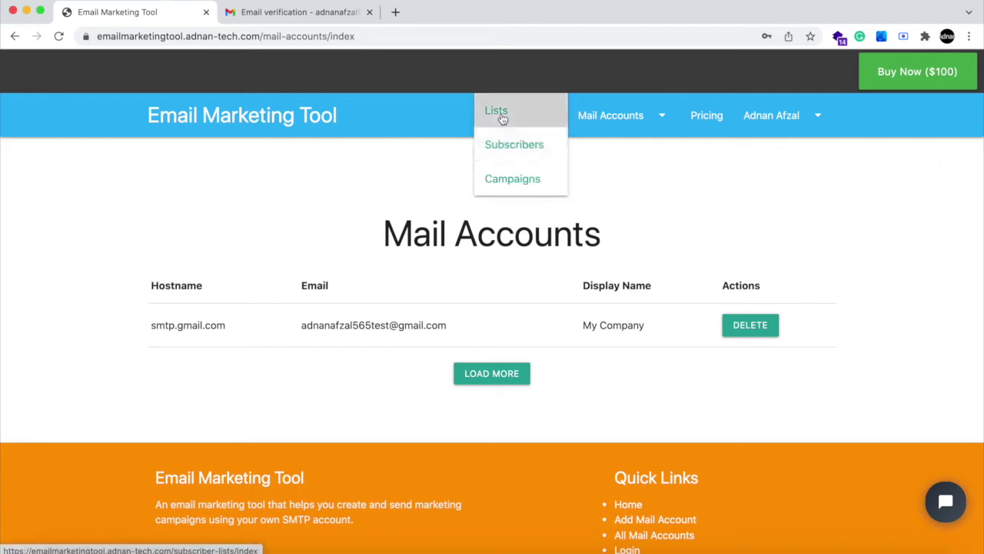
left_click(500, 114)
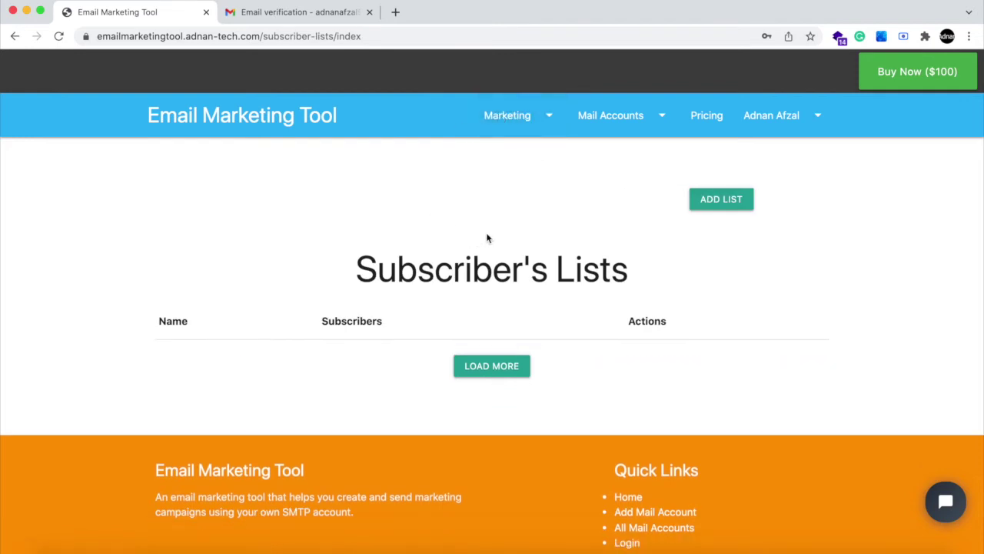
scroll(487, 238, "down", 1)
left_click(721, 179)
scroll(484, 245, "down", 1)
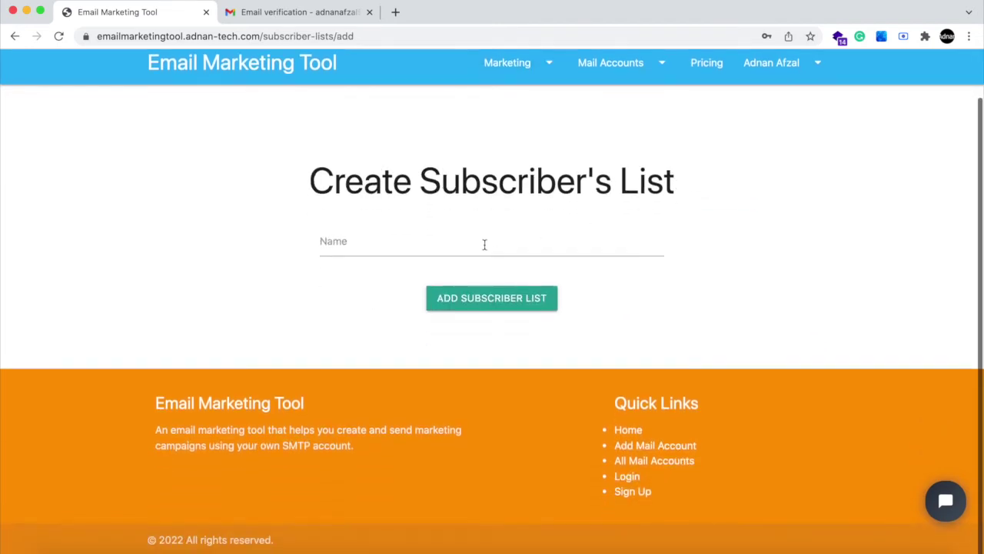
left_click(516, 240)
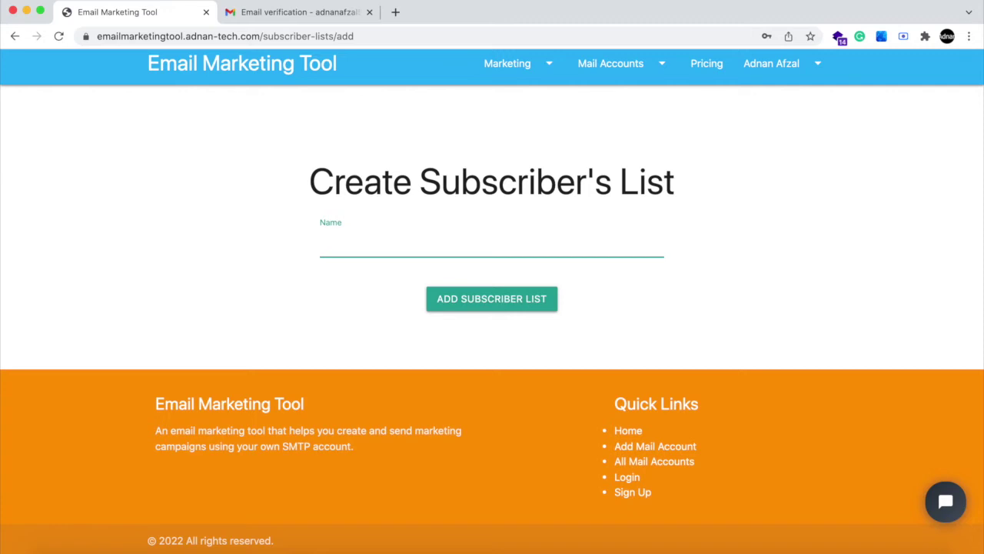
type("My users")
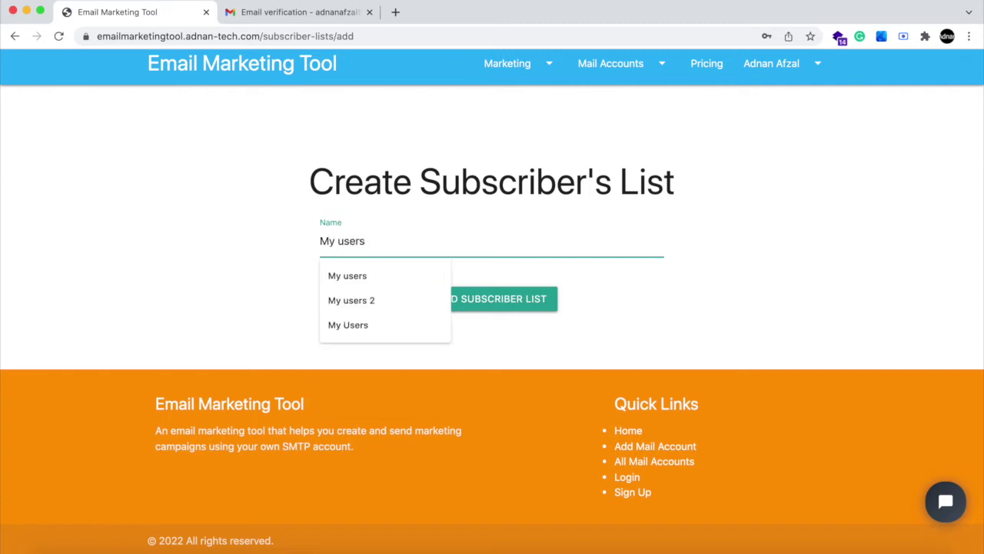
left_click(515, 293)
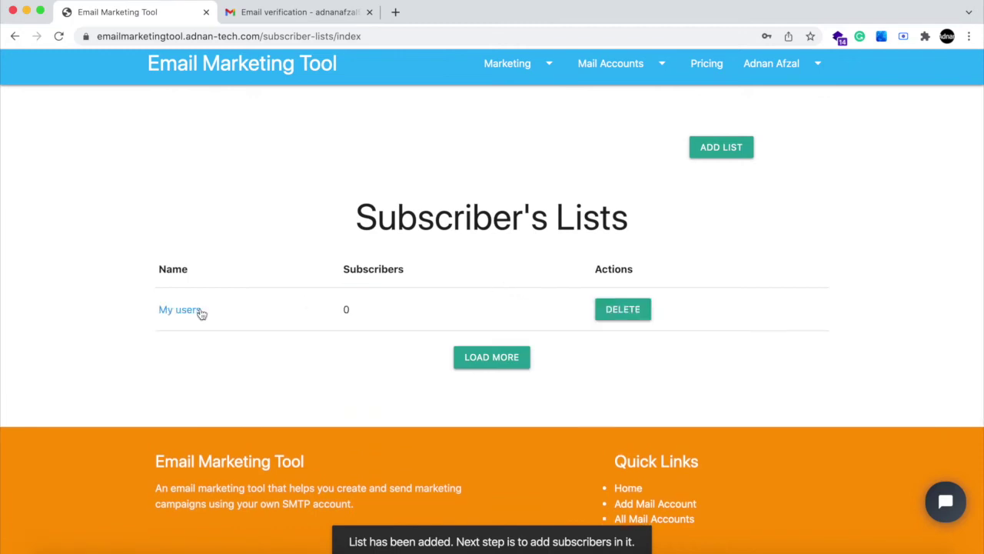
- Go to the all-subscribers page via Marketing and open the new subscriber form
left_click(189, 312)
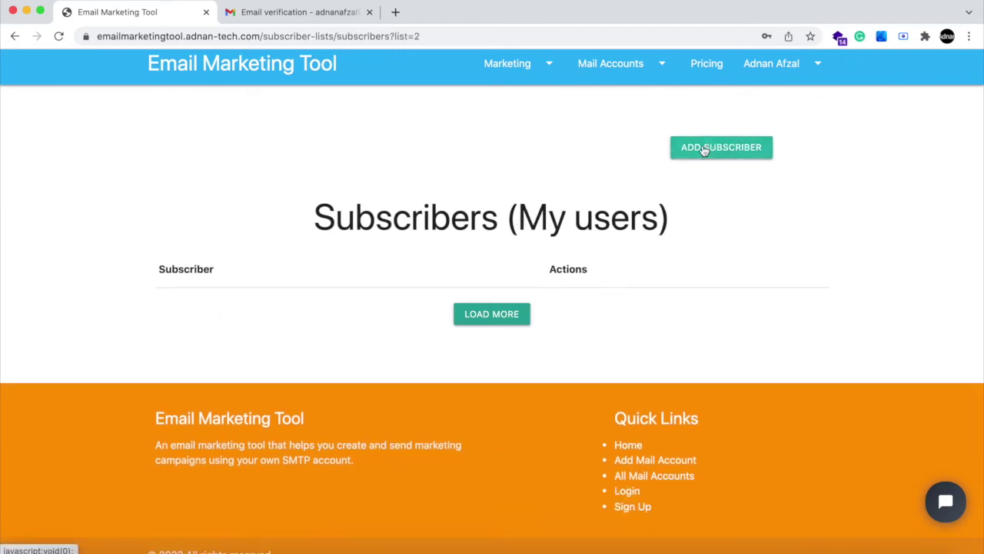
left_click(507, 65)
left_click(516, 101)
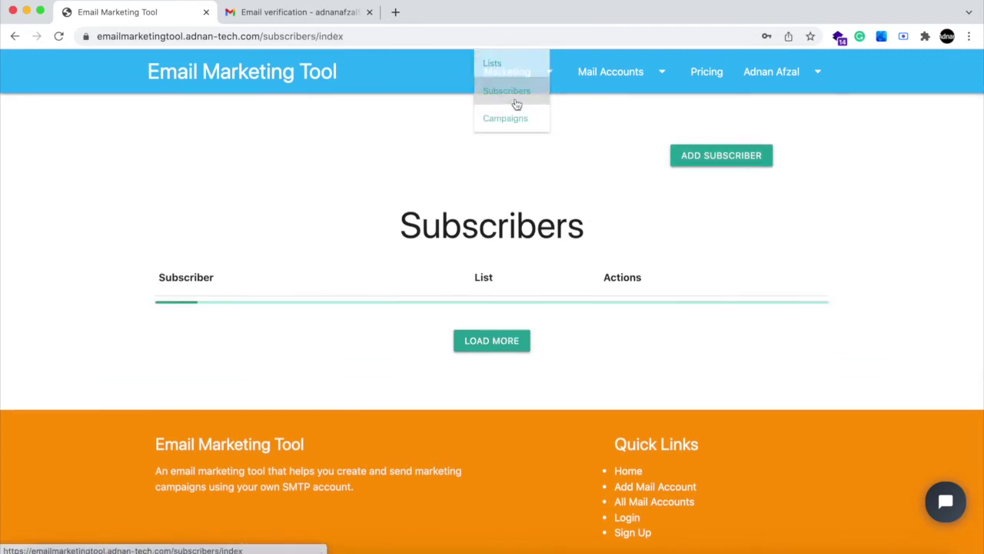
left_click(715, 154)
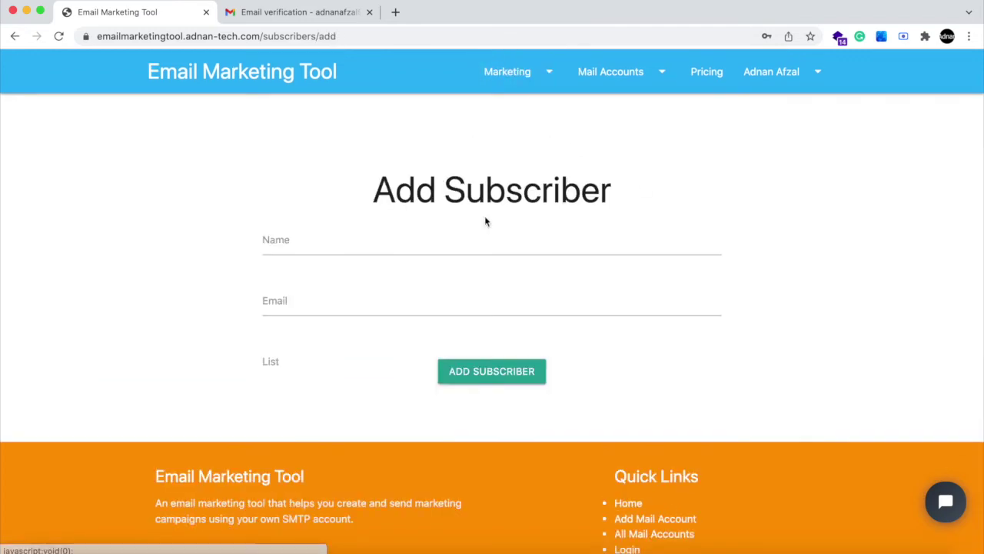
- Add a subscriber with the suggested name and Gmail address to My users, then view that list
left_click(392, 239)
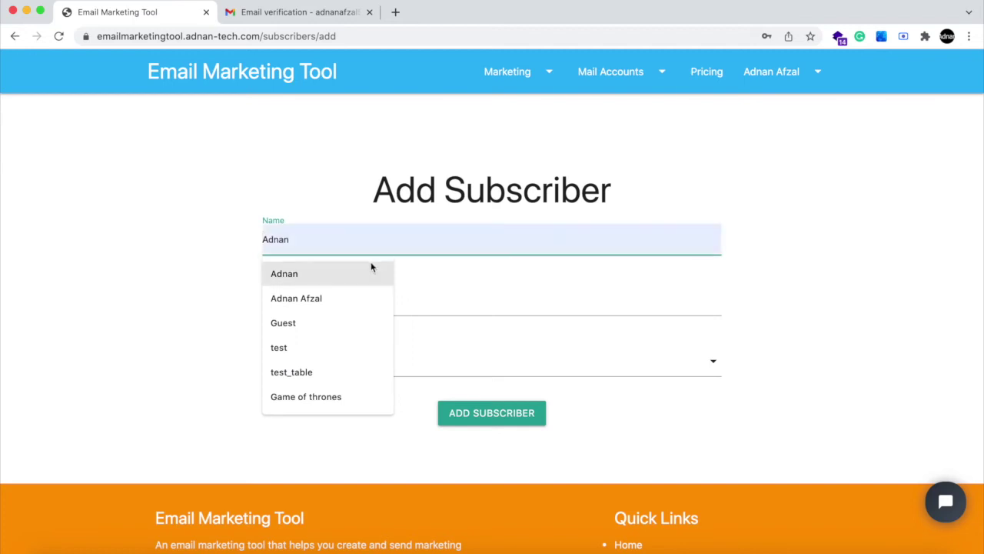
left_click(362, 273)
left_click(330, 292)
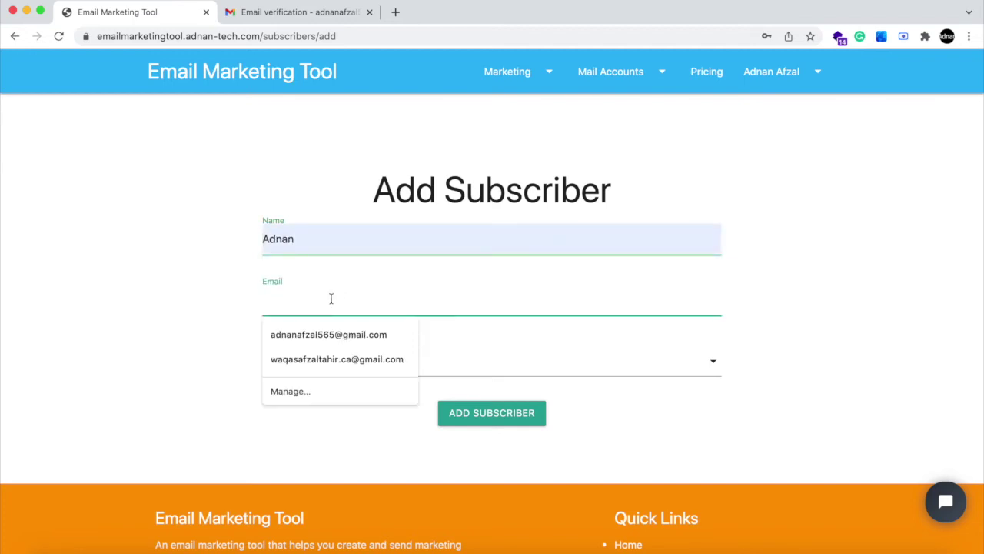
left_click(332, 332)
left_click(334, 360)
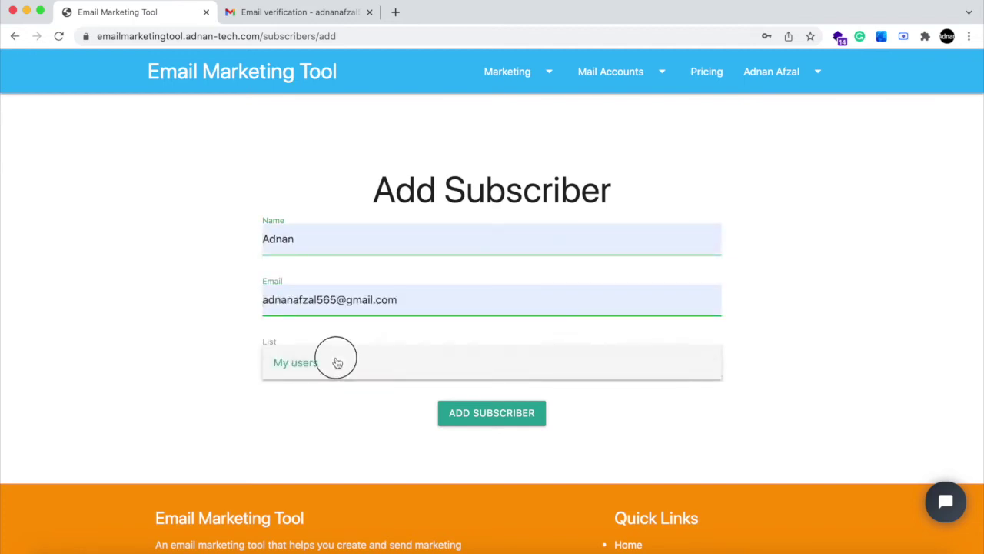
left_click(500, 423)
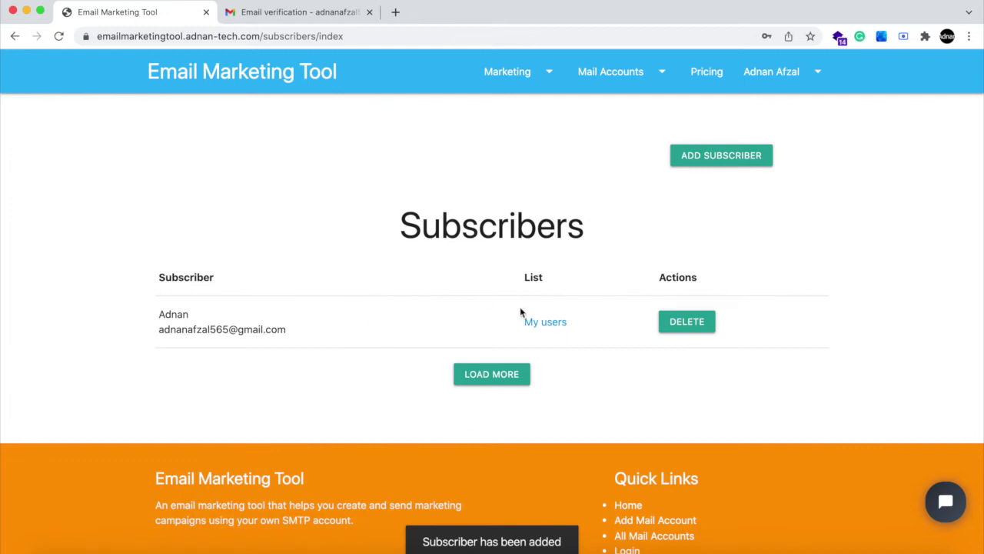
left_click(527, 325)
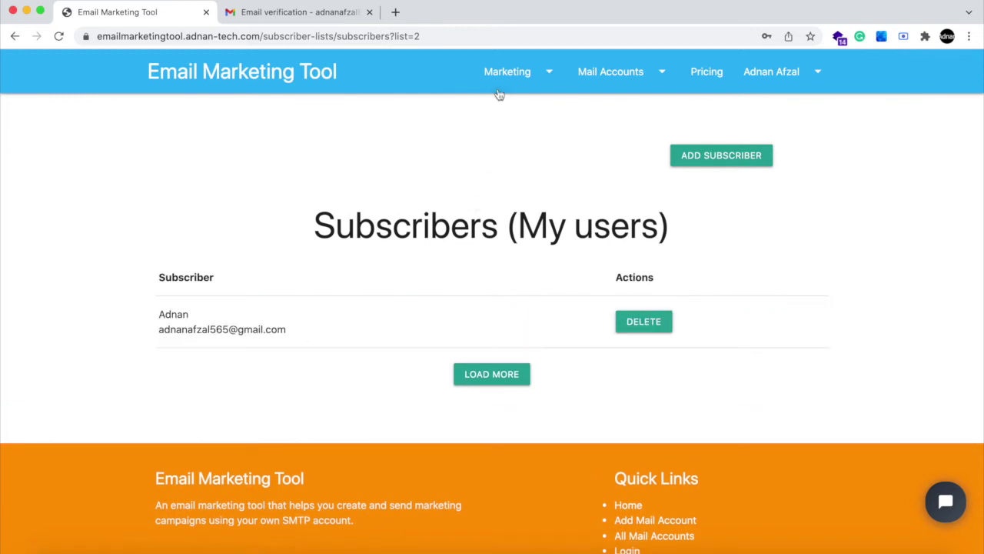
- Start a new campaign from Marketing > Campaigns named 'Mega Sale'
left_click(499, 92)
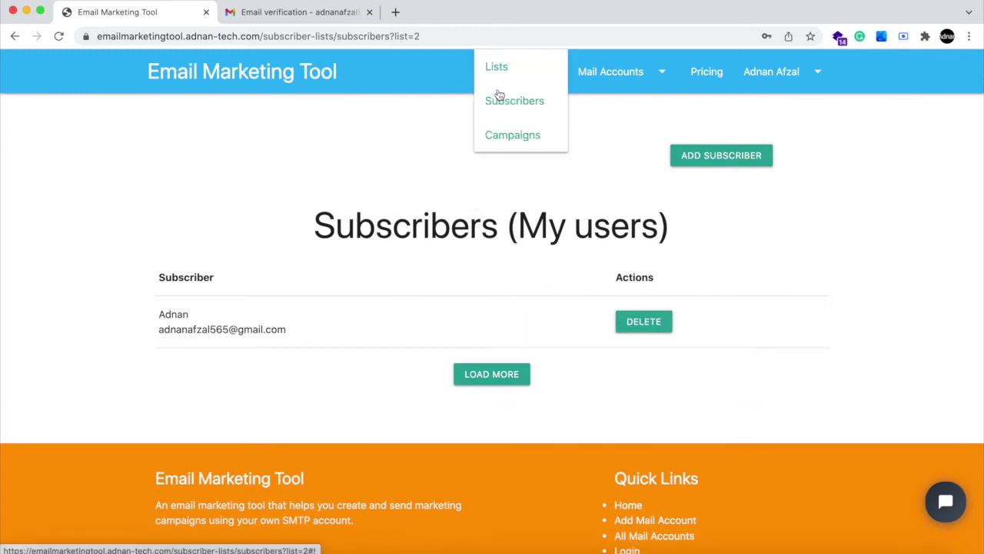
left_click(501, 134)
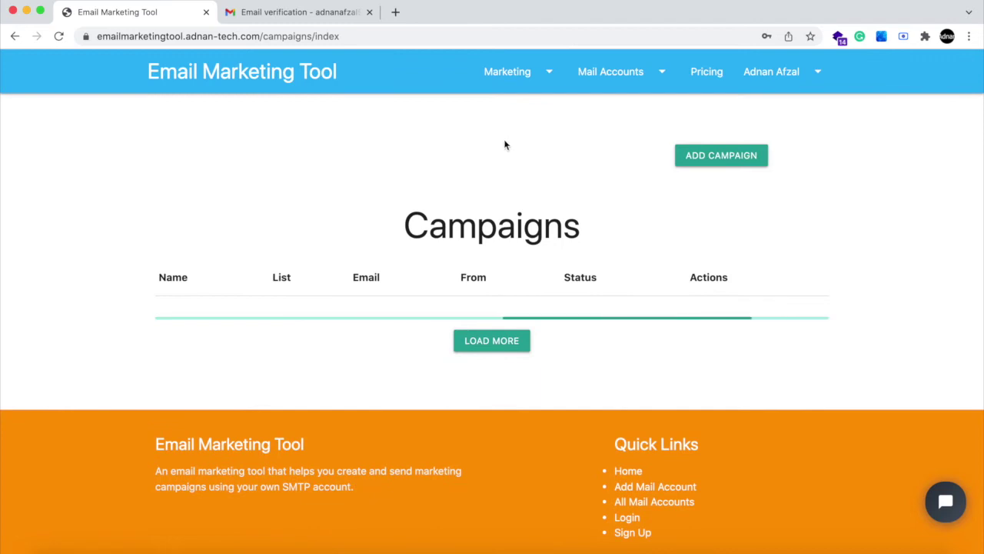
left_click(698, 162)
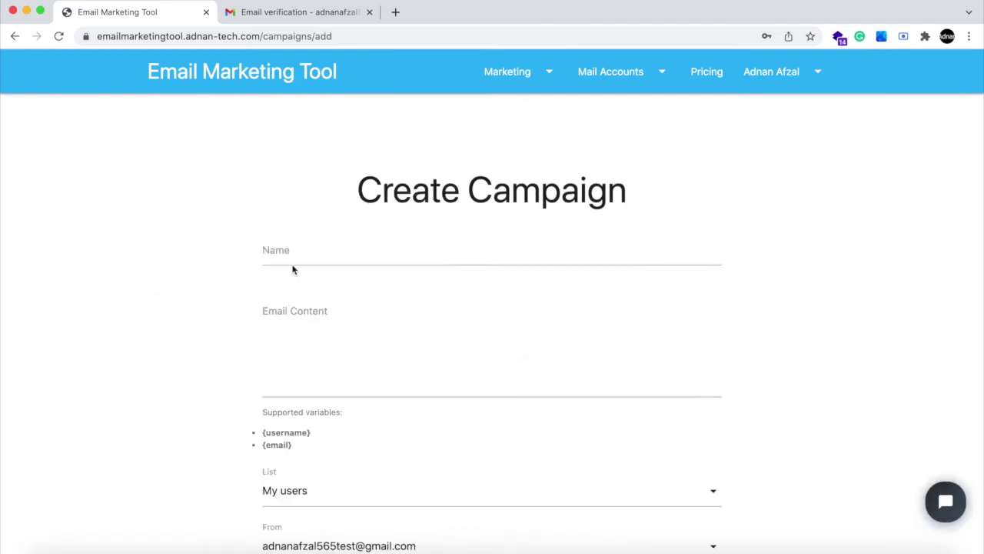
left_click(310, 249)
type("My")
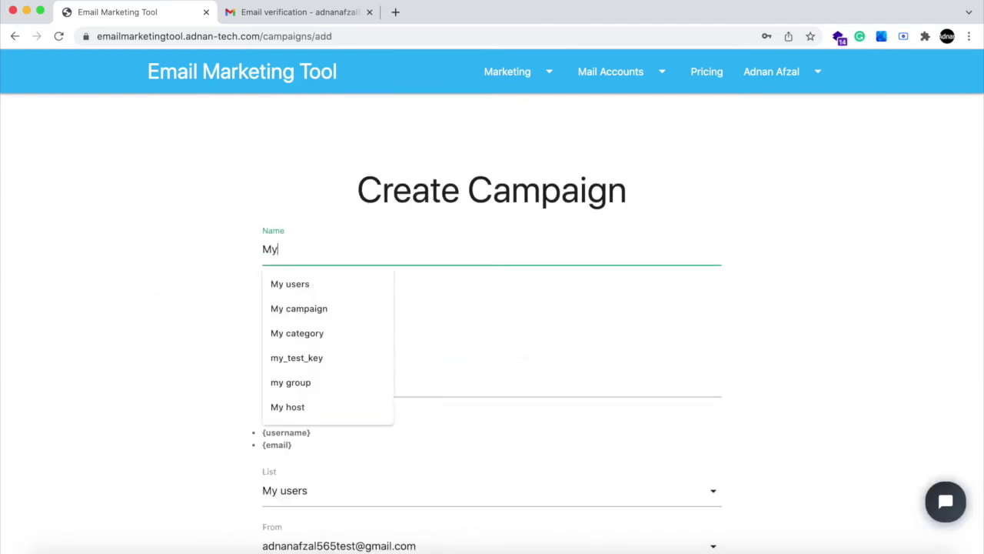
key("BackSpace")
key("BackSpace")
key("BackSpace")
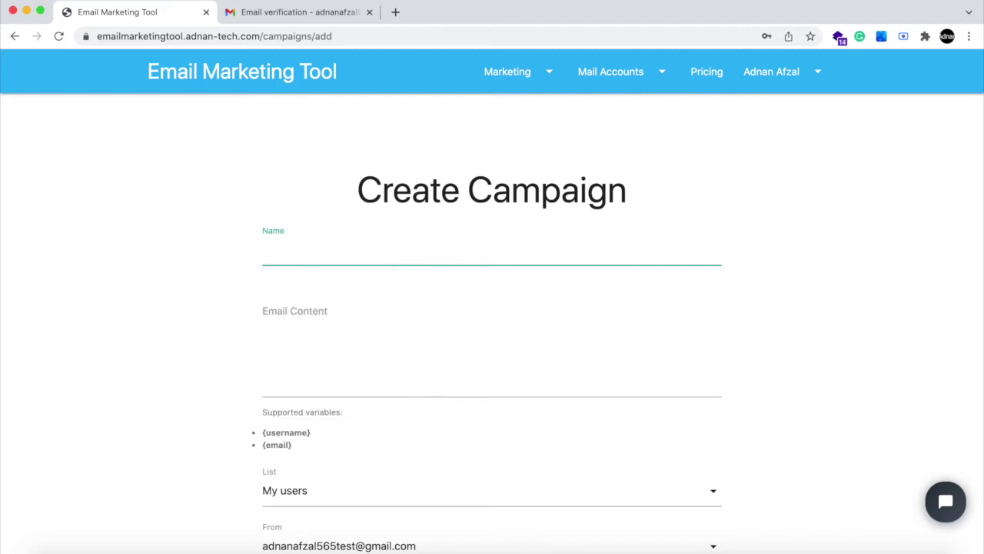
type("Mega Sale")
- Write the body: 'Hello {username', a mega sale offer line, and bold '<b>mega</b>'
scroll(492, 307, "down", 2)
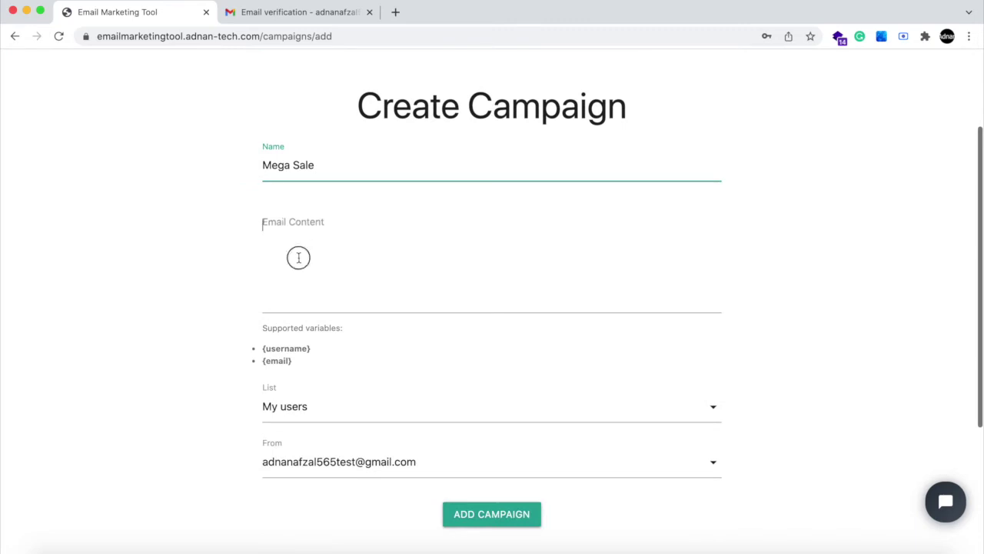
left_click(482, 261)
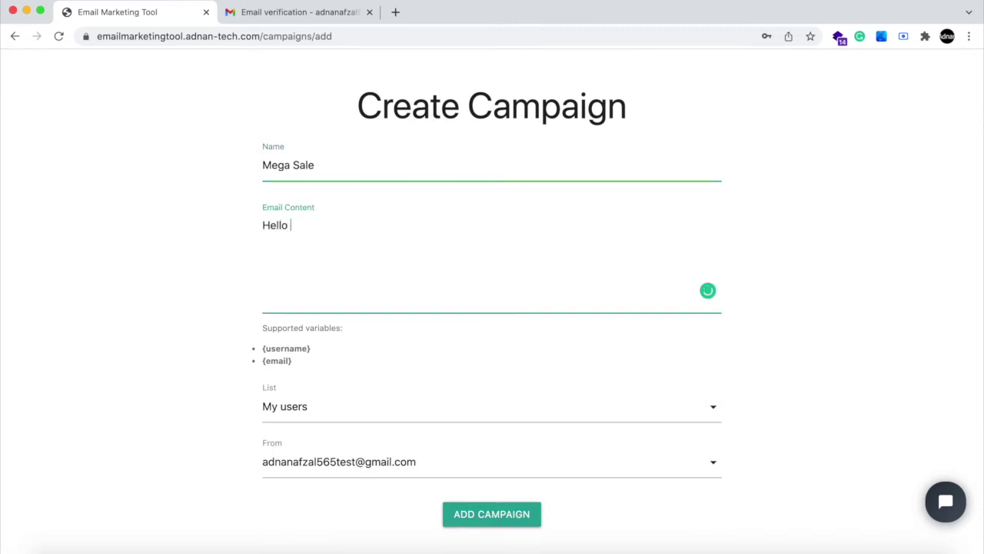
type("Hello {username")
type("This")
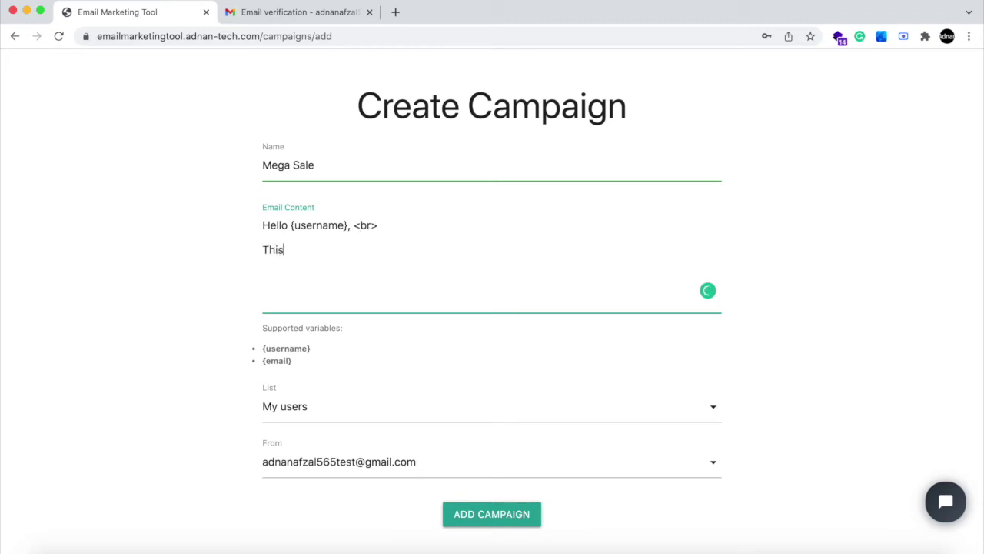
type(" is megae sale offer.")
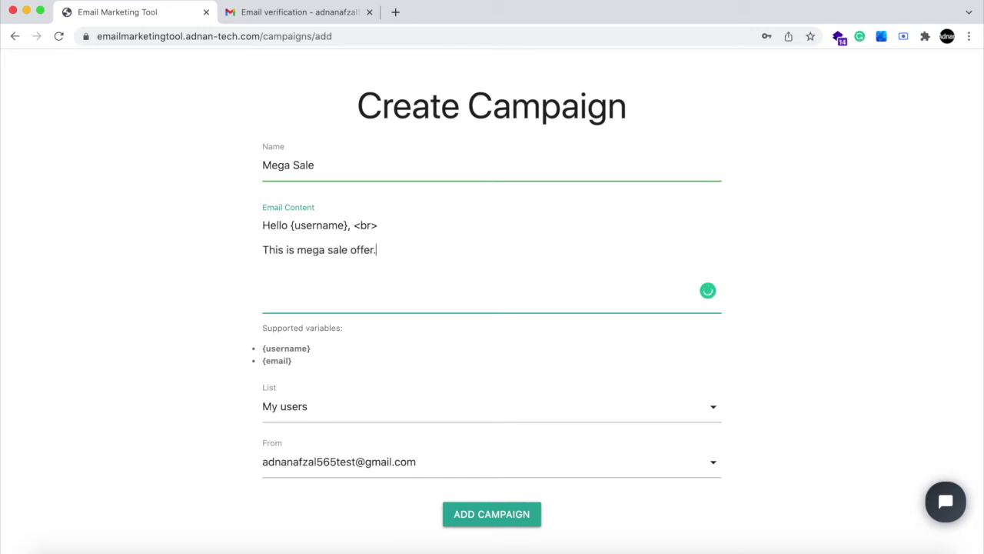
scroll(430, 269, "down", 1)
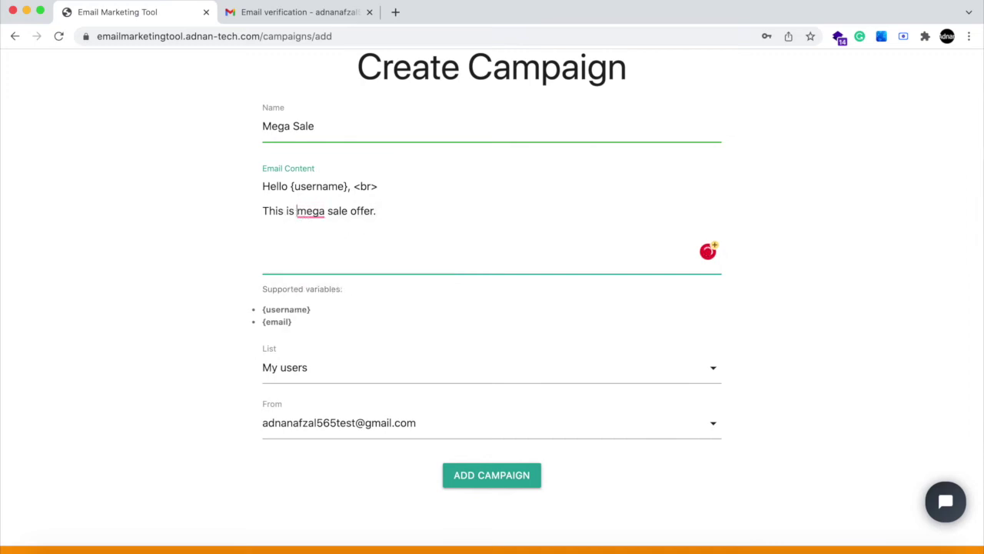
type("<b>mega</b>")
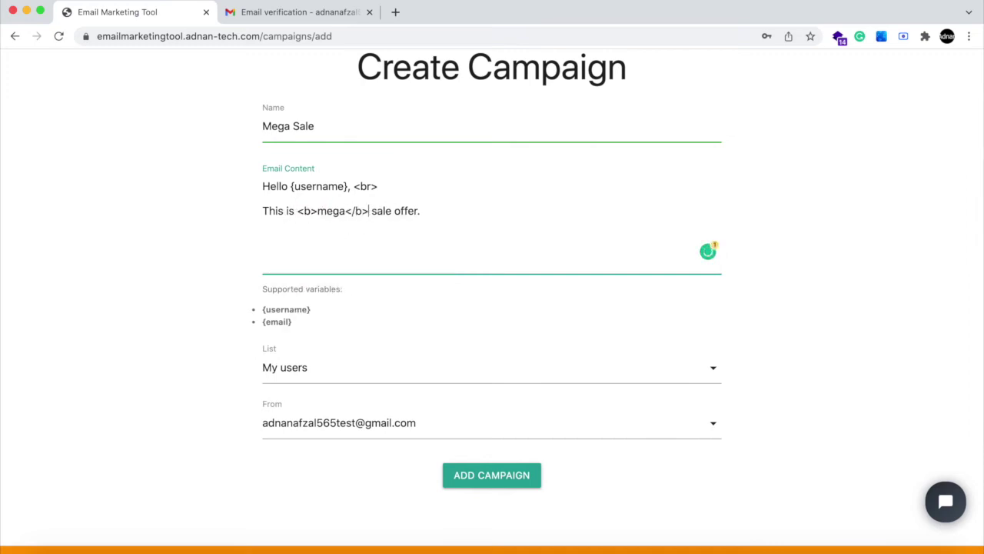
scroll(307, 223, "down", 1)
- Choose My users as the list and the Gmail account as sender, then add the campaign
left_click(323, 326)
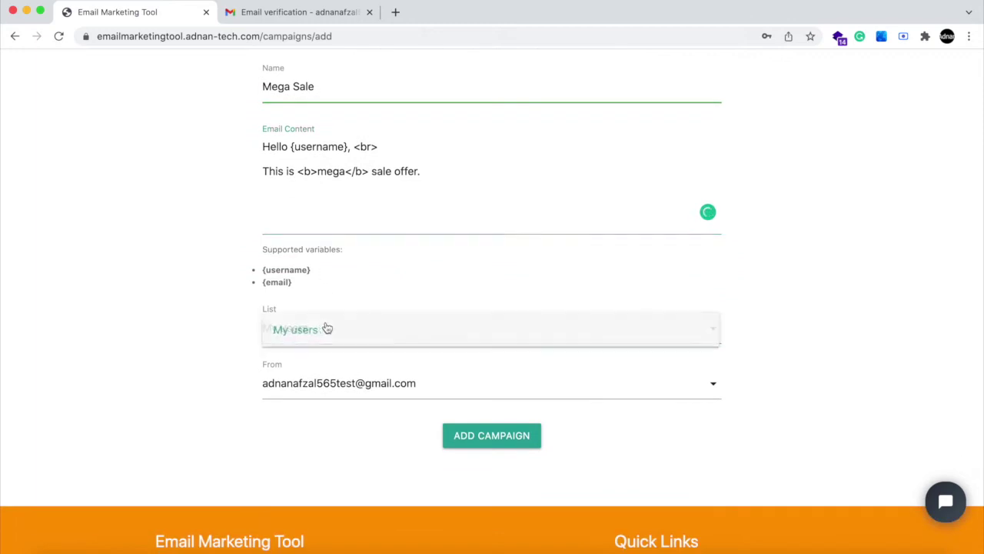
left_click(343, 388)
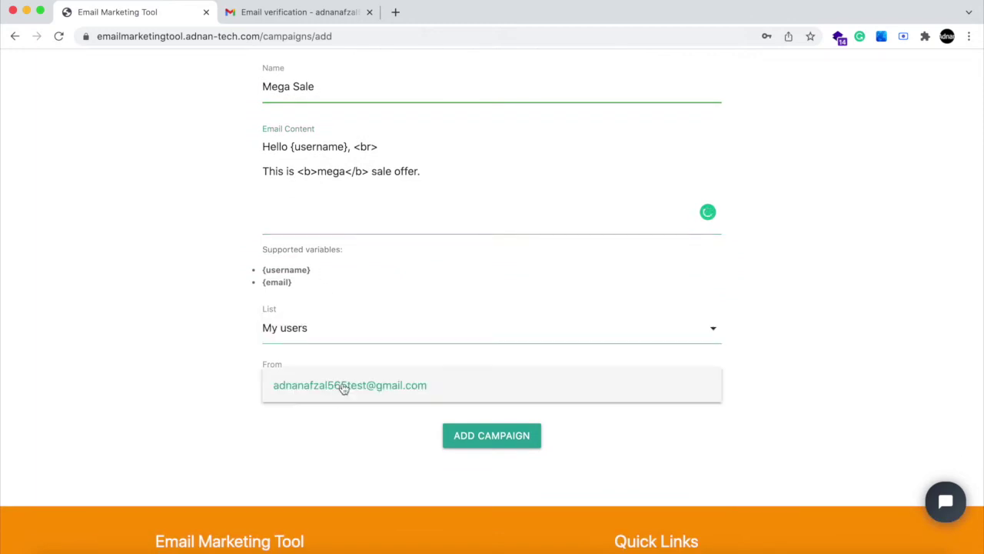
left_click(320, 408)
left_click(478, 433)
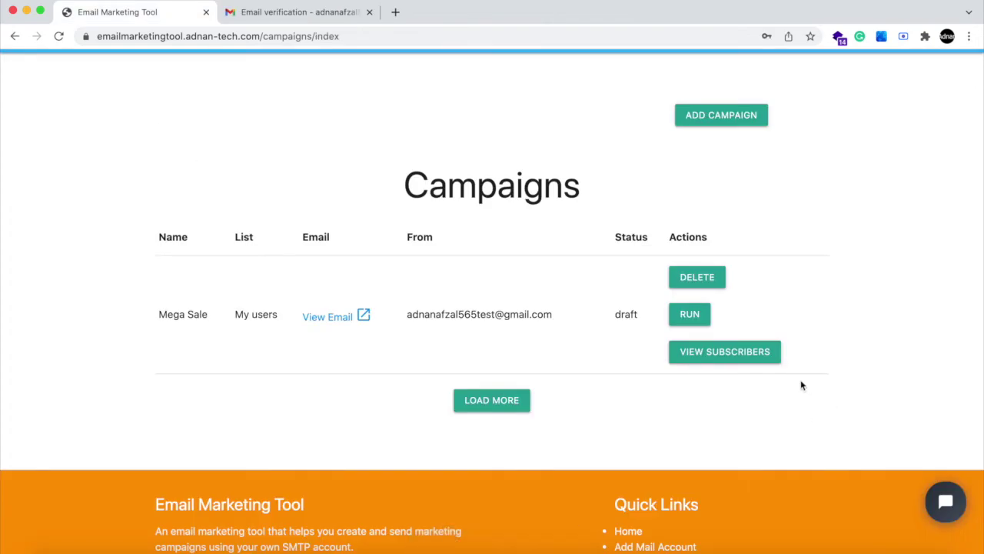
- View Mega Sale's subscribers, then return to Campaigns and choose RUN on Mega Sale
left_click(768, 356)
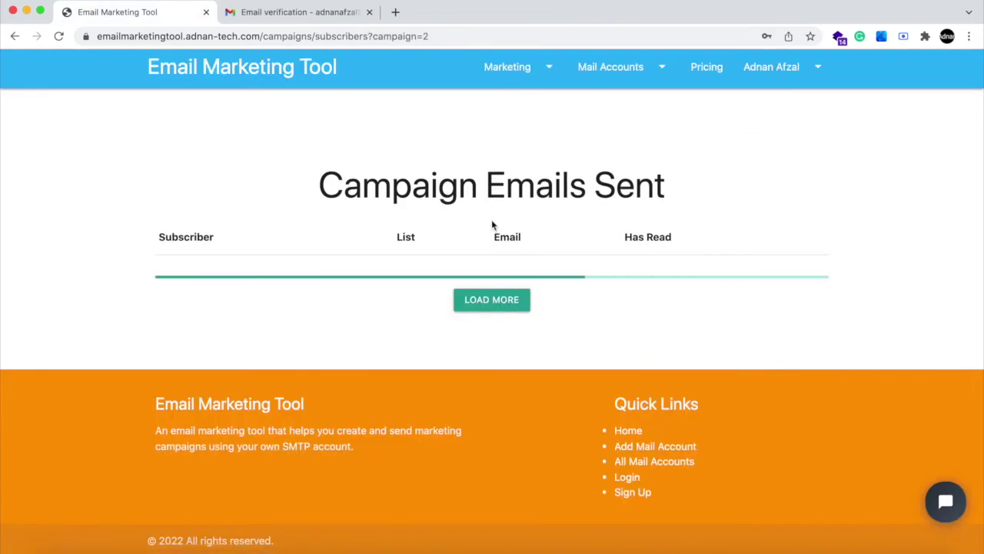
left_click(525, 88)
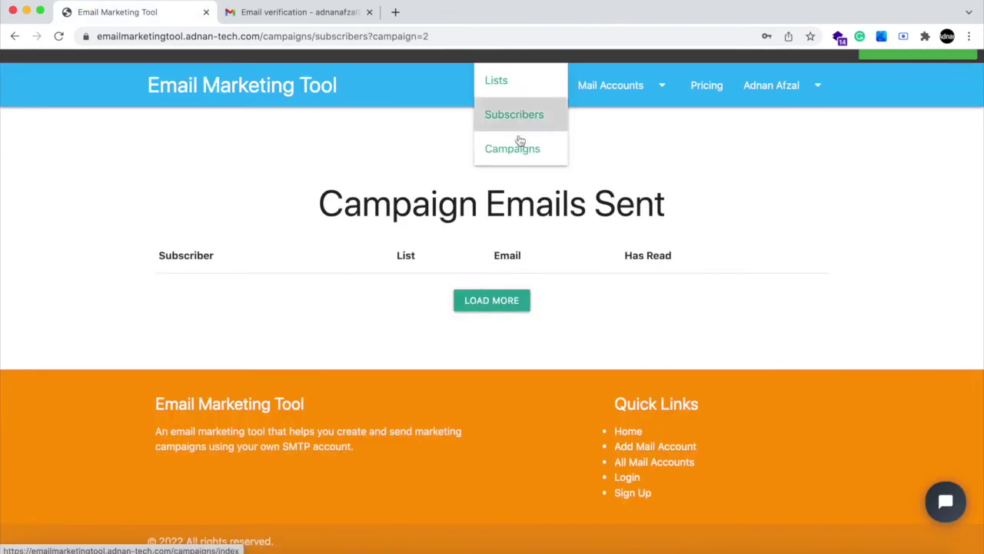
left_click(520, 143)
scroll(484, 223, "down", 1)
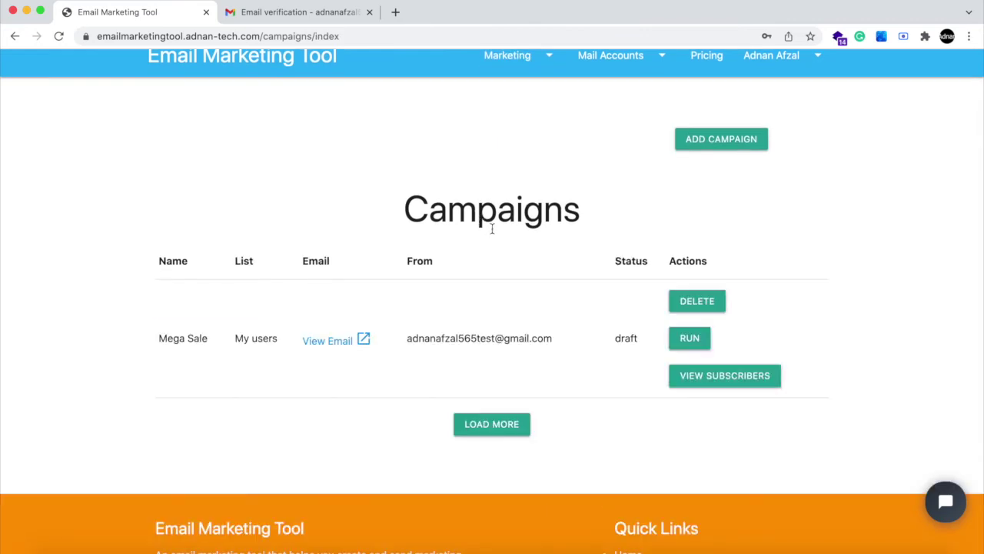
left_click(688, 340)
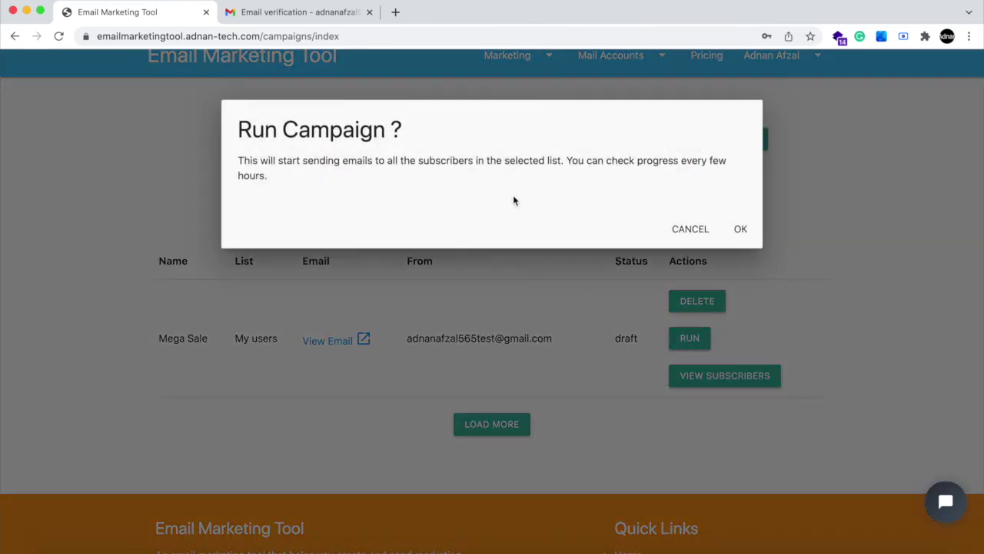
- Confirm running the Mega Sale campaign so its status becomes active
left_click(739, 229)
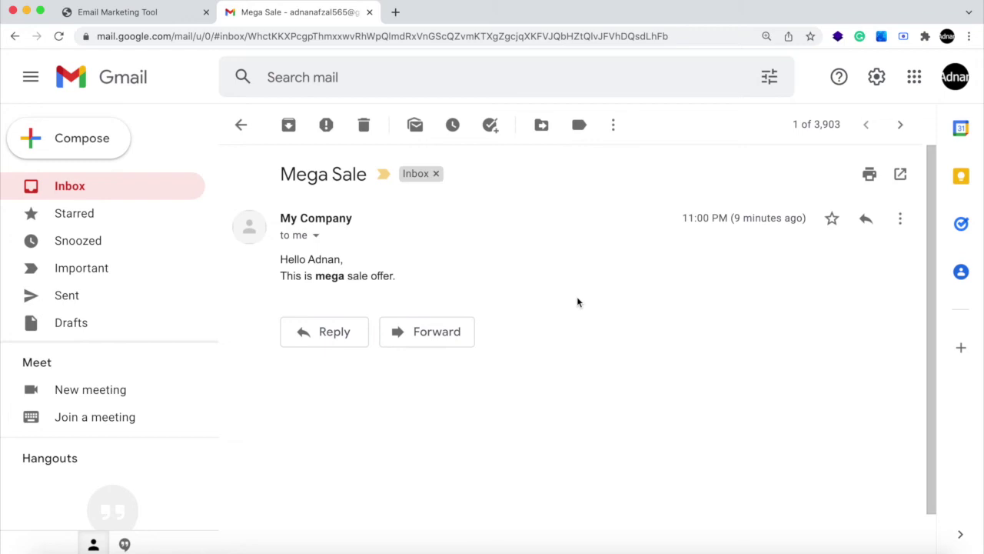
- Return to the Email Marketing Tool and reload Campaigns via Subscribers to see Mega Sale marked done
left_click(75, 17)
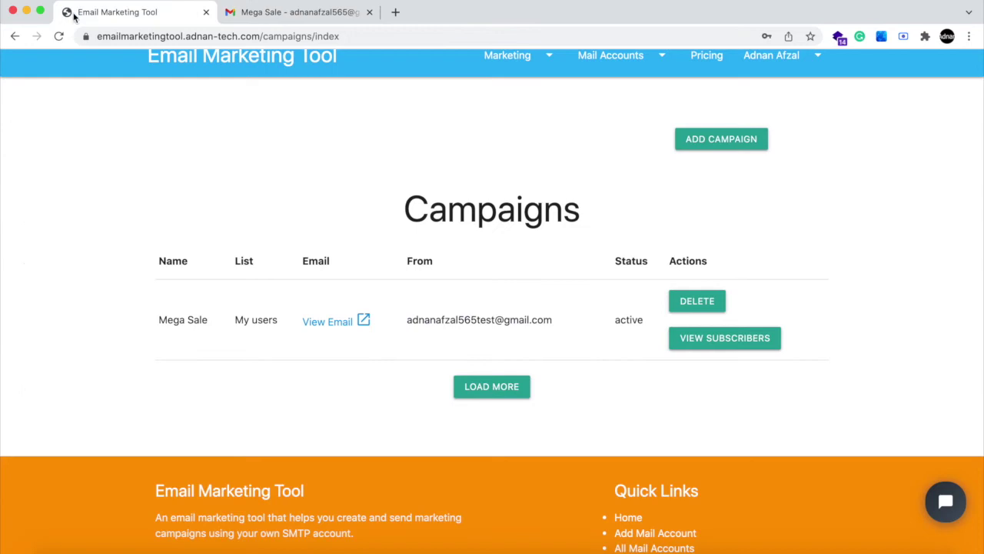
scroll(479, 181, "up", 2)
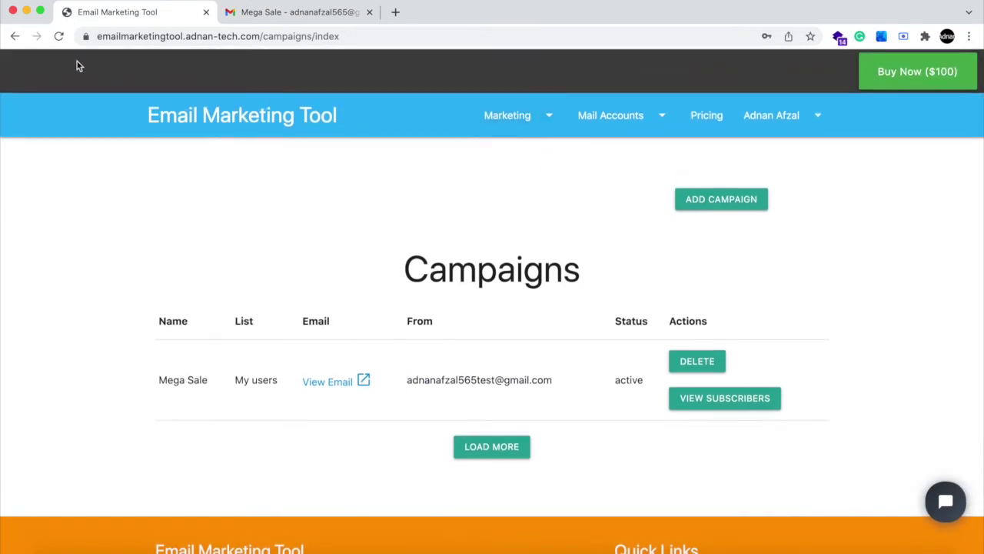
mouse_move(514, 119)
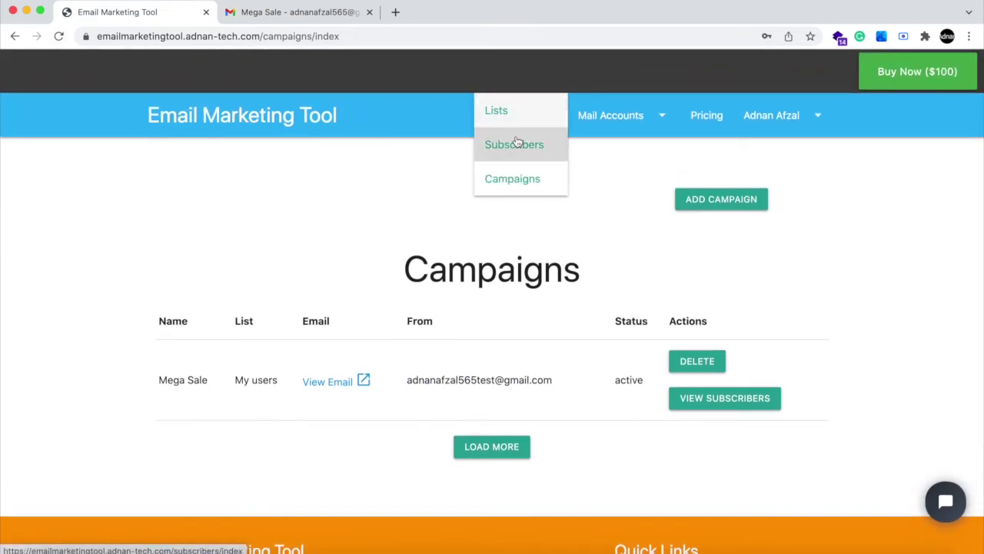
left_click(516, 143)
left_click(511, 176)
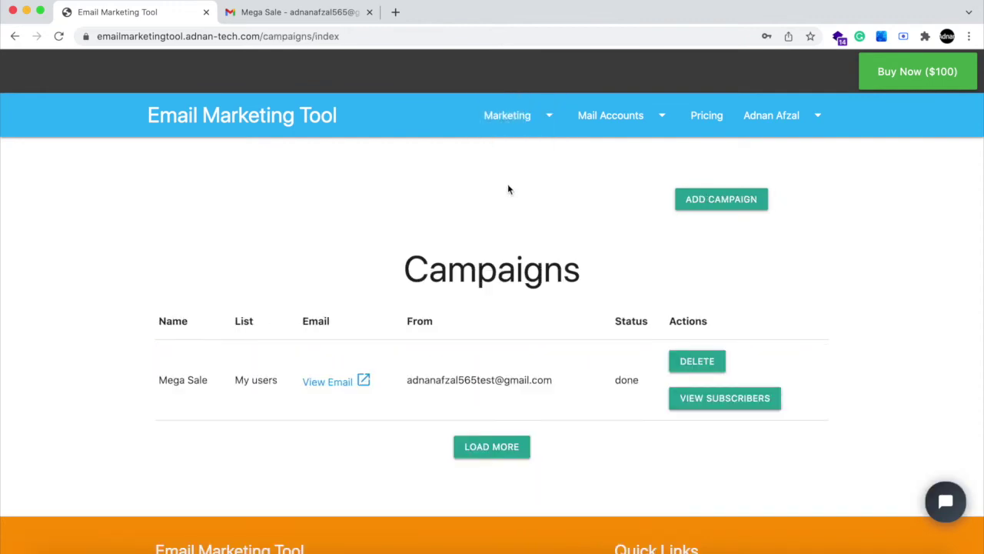
scroll(507, 187, "down", 1)
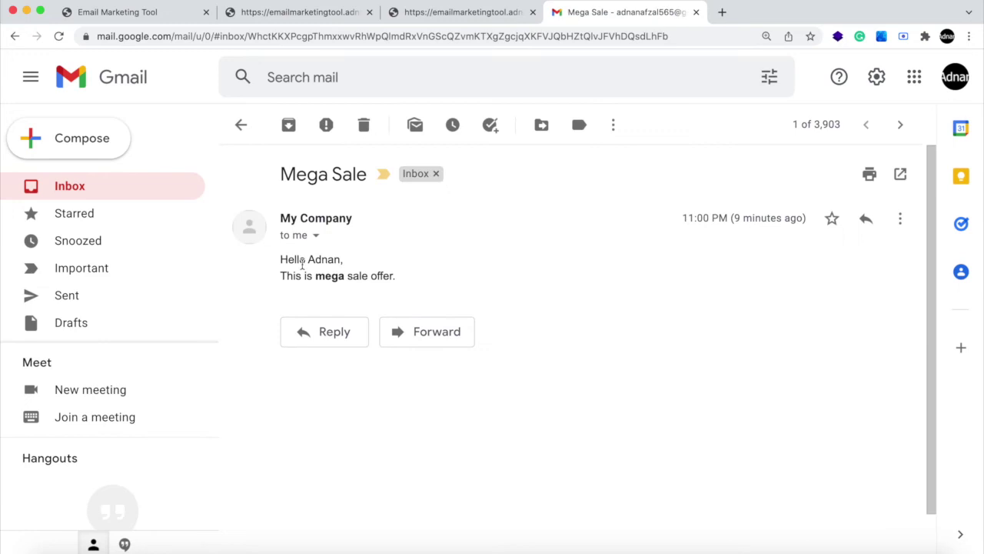
- Highlight the Mega Sale email's greeting and offer, sender company name and subject in Gmail
left_click_drag(302, 264, 350, 277)
left_click_drag(304, 217, 353, 218)
left_click_drag(318, 176, 342, 175)
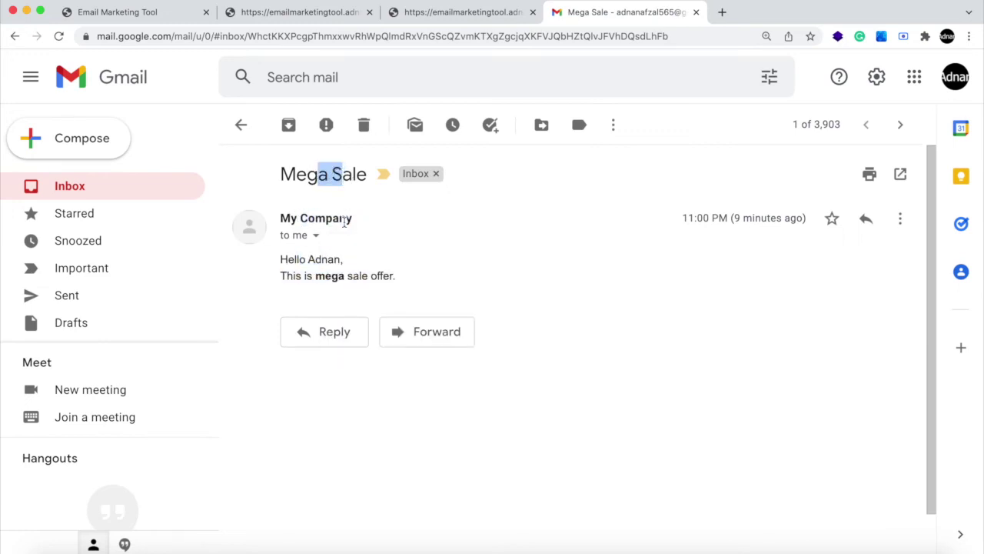
left_click(347, 242)
- Inspect the email's sender and recipient details, then return to the Campaign Emails Sent report
left_click(316, 236)
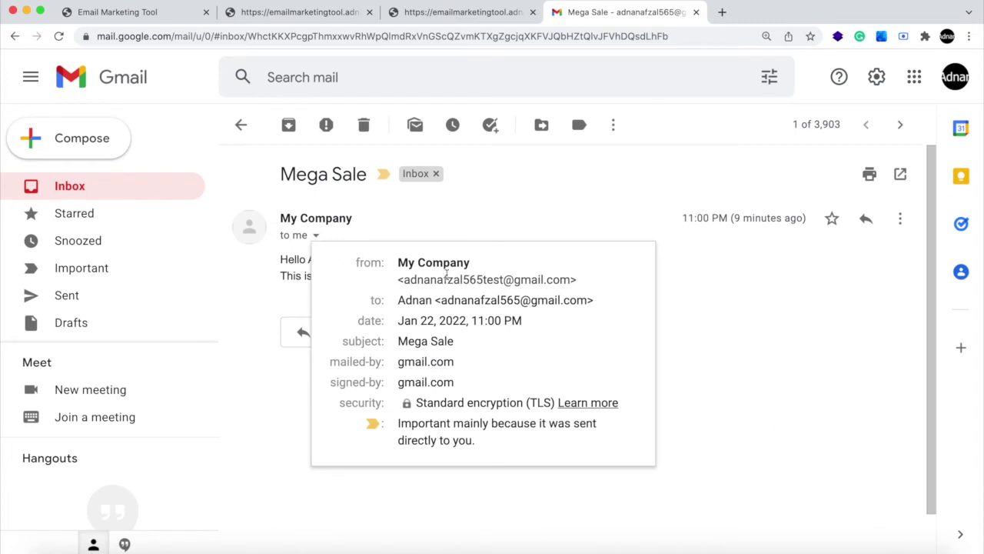
left_click_drag(469, 279, 530, 280)
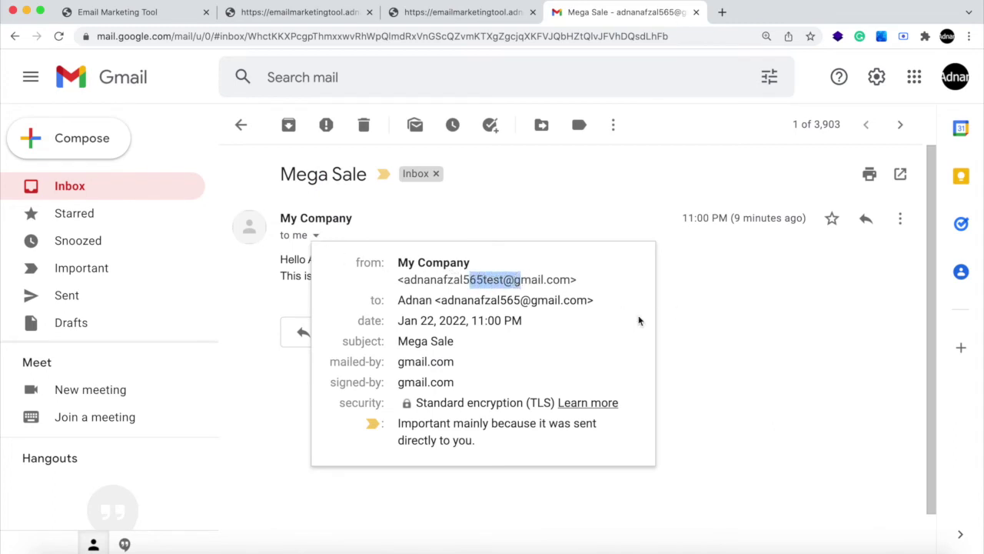
left_click_drag(397, 306, 438, 301)
left_click(738, 321)
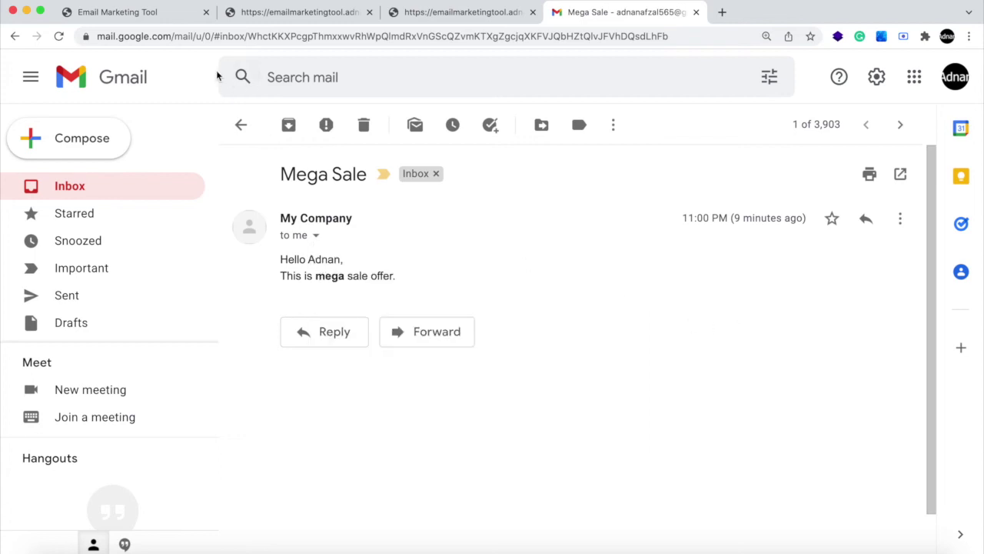
left_click(177, 23)
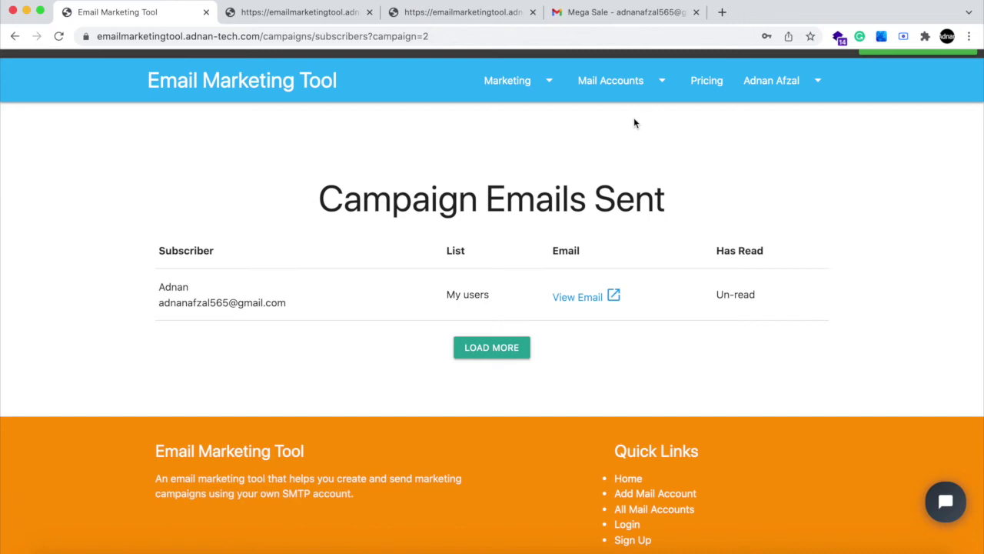
- View the Pricing page's plans, from Free $0 to Package 3 $200, and open live chat
scroll(643, 87, "up", 1)
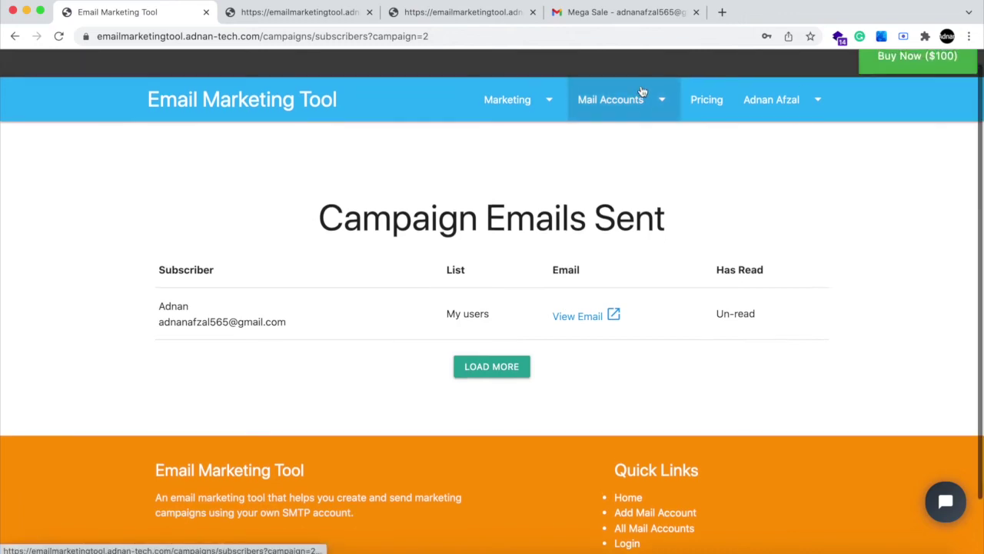
left_click(712, 96)
scroll(461, 244, "down", 3)
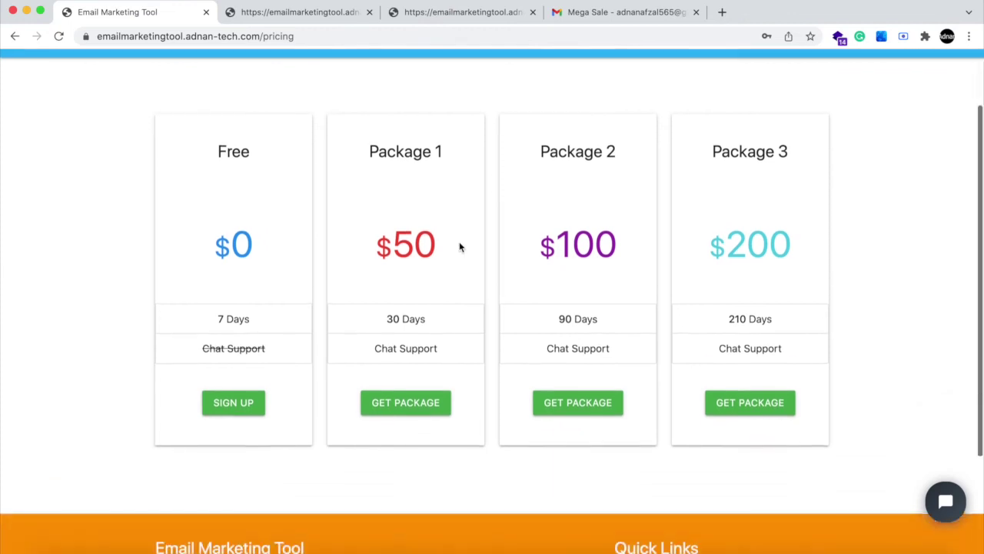
scroll(459, 246, "down", 1)
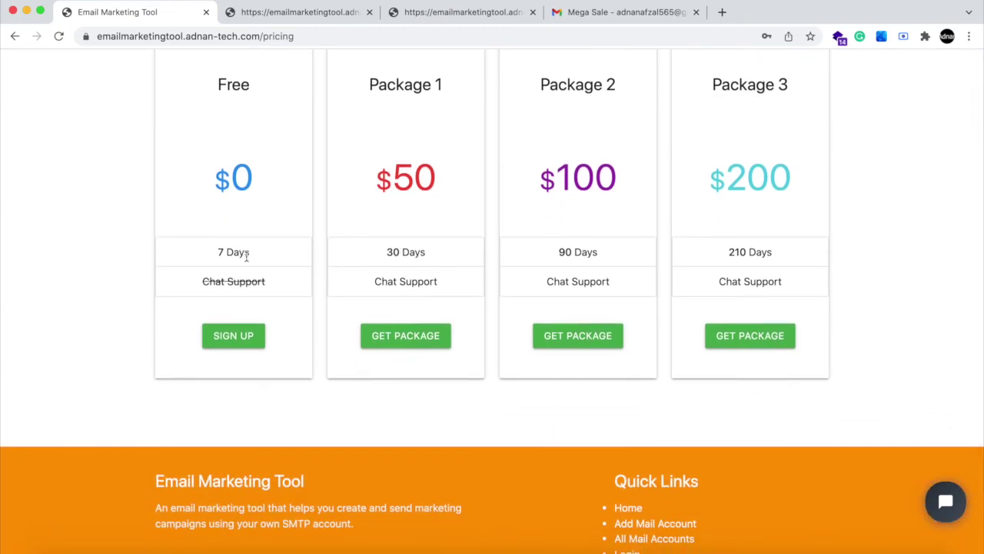
scroll(426, 253, "up", 4)
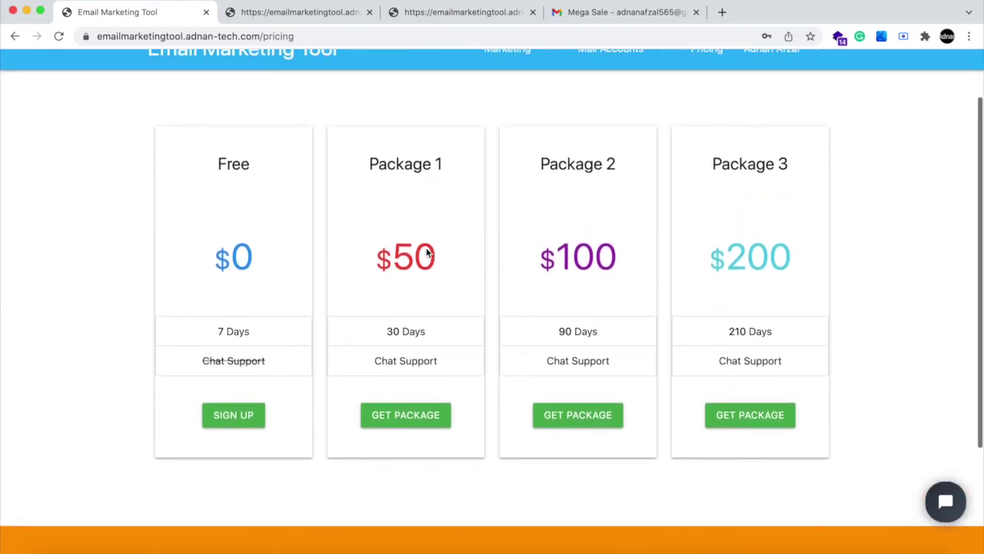
scroll(510, 234, "up", 1)
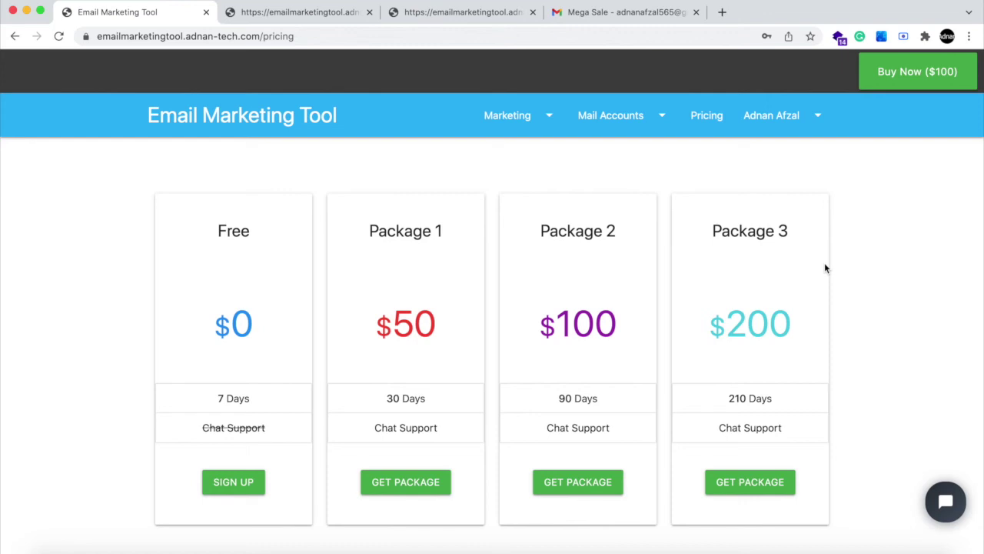
left_click(939, 498)
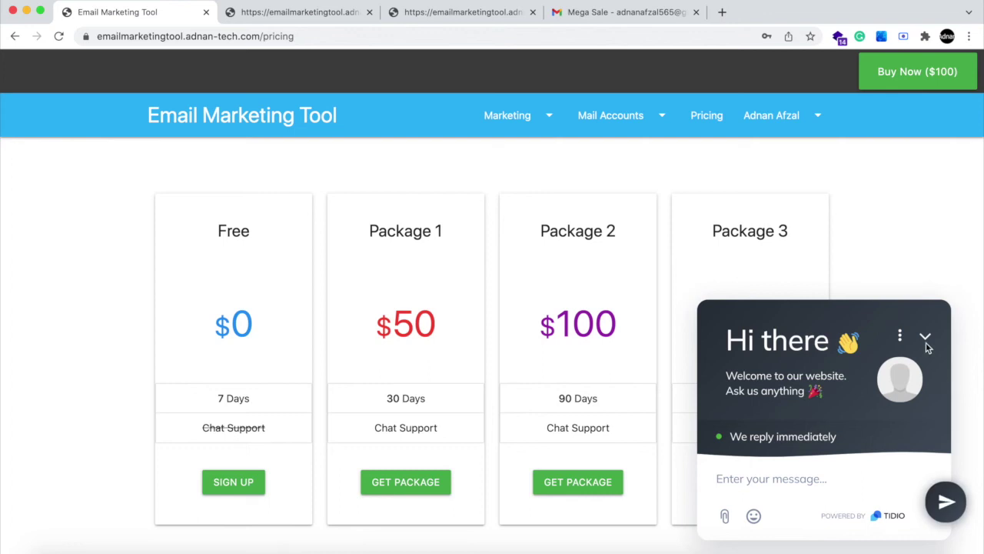
- Minimize the live chat panel on the pricing page
scroll(835, 398, "down", 2)
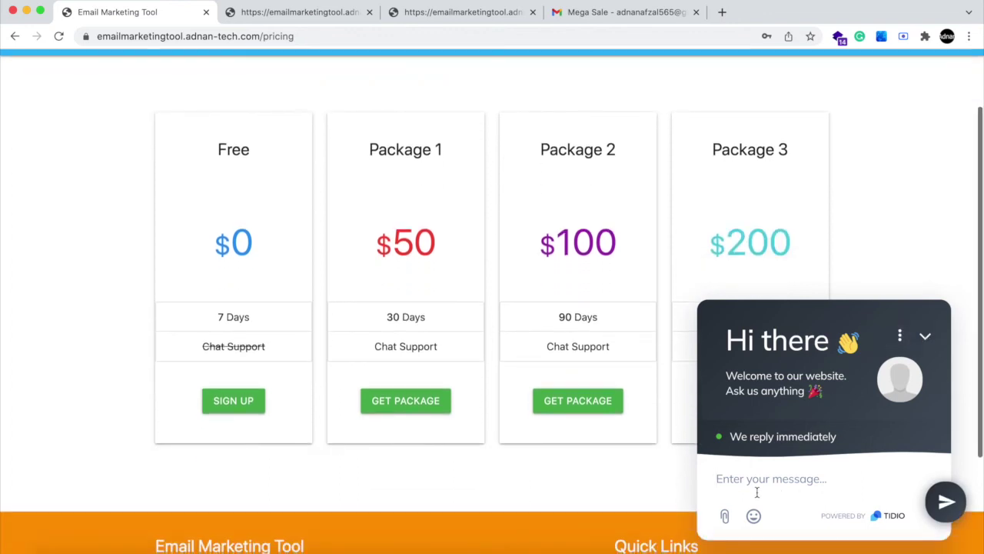
scroll(757, 492, "down", 3)
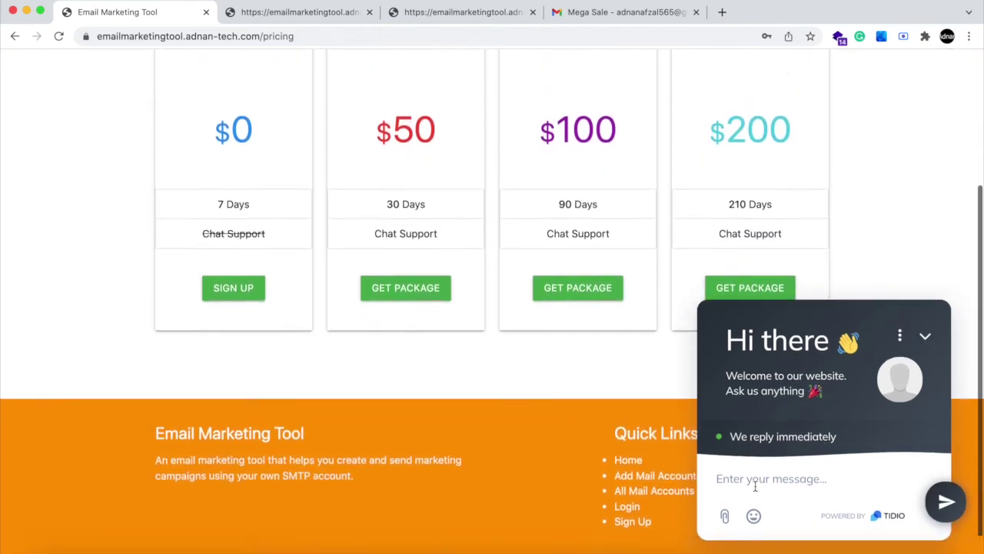
scroll(848, 399, "up", 5)
left_click(931, 339)
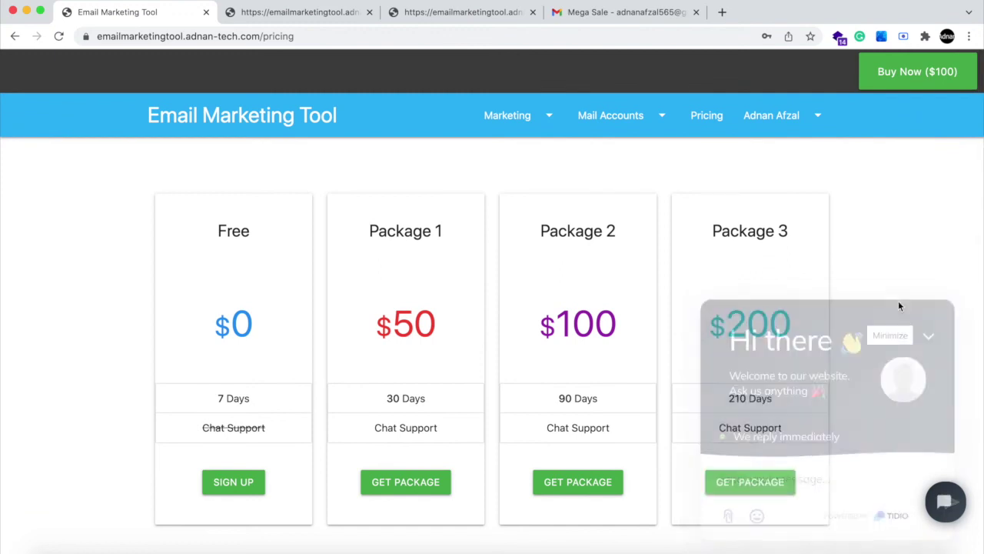
- Visit Subscribers, then All Mail Accounts showing the smtp.gmail.com account named My Company
left_click(509, 115)
left_click(514, 145)
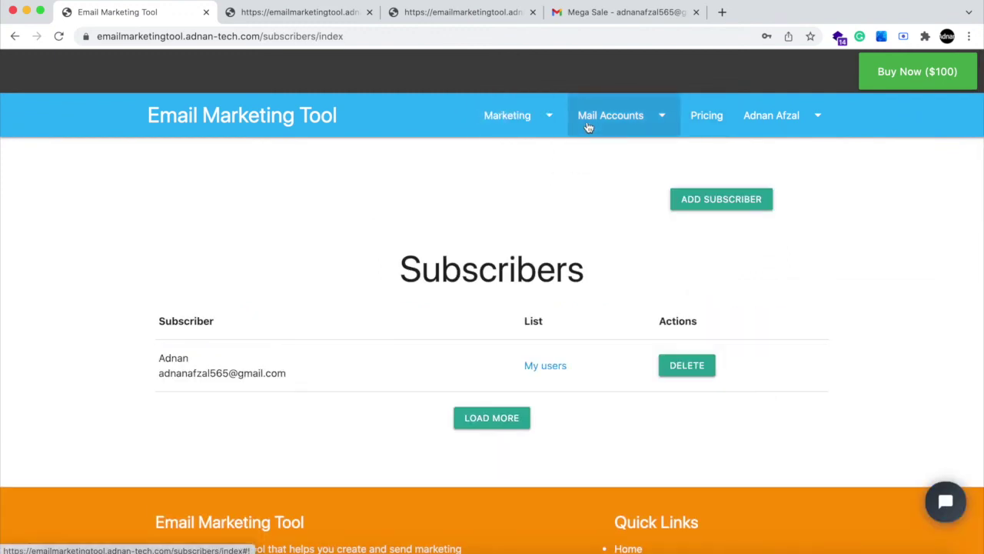
left_click(589, 125)
left_click(592, 148)
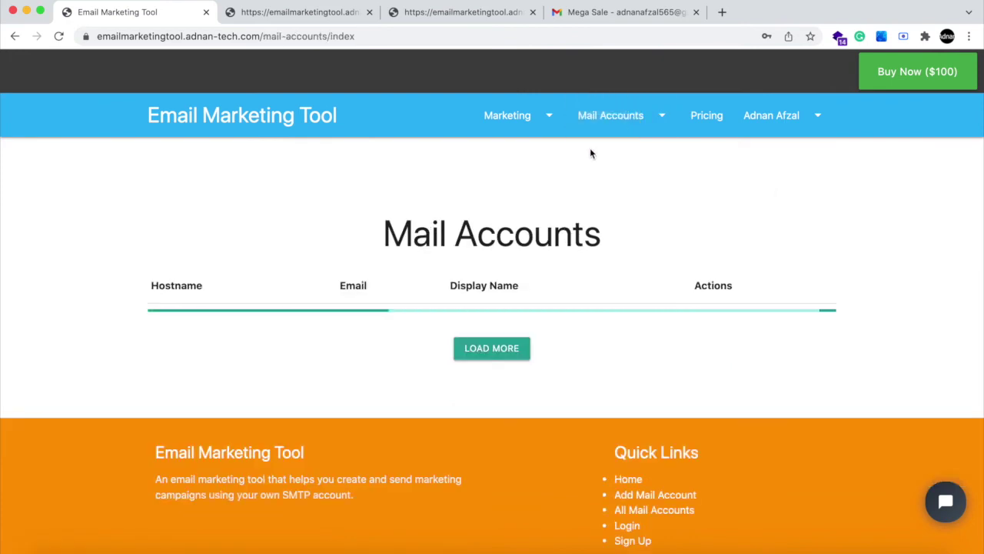
left_click(756, 119)
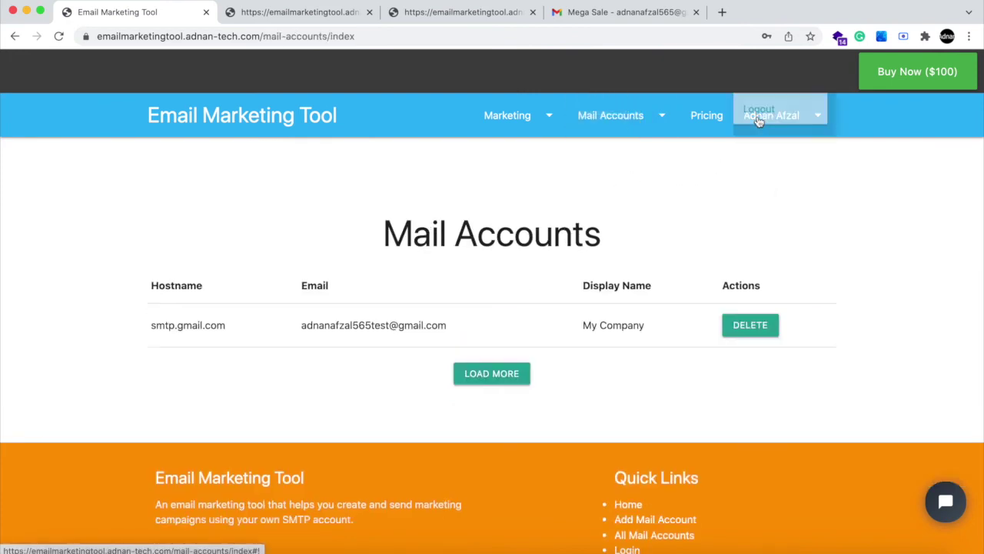
- Log out of the Email Marketing Tool account
left_click(757, 117)
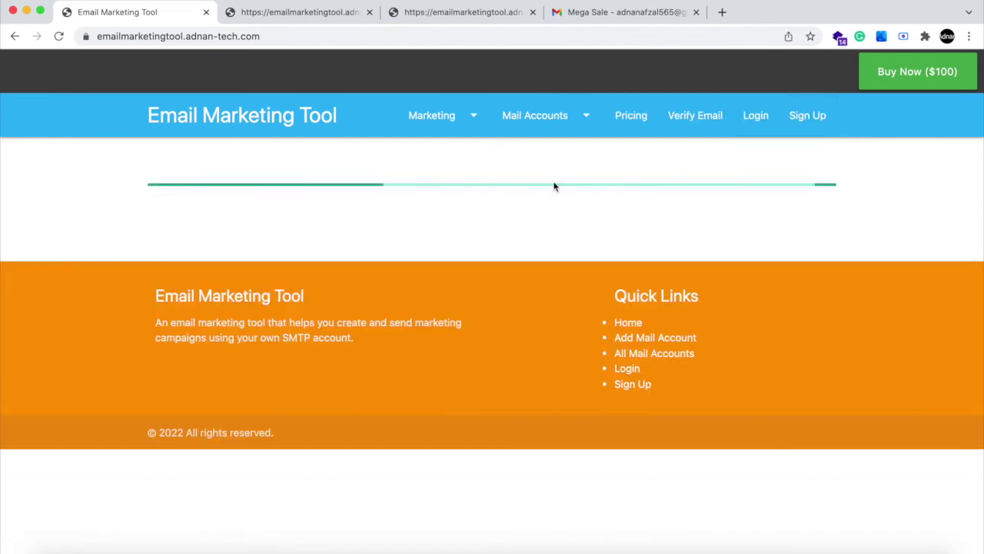
scroll(450, 158, "down", 5)
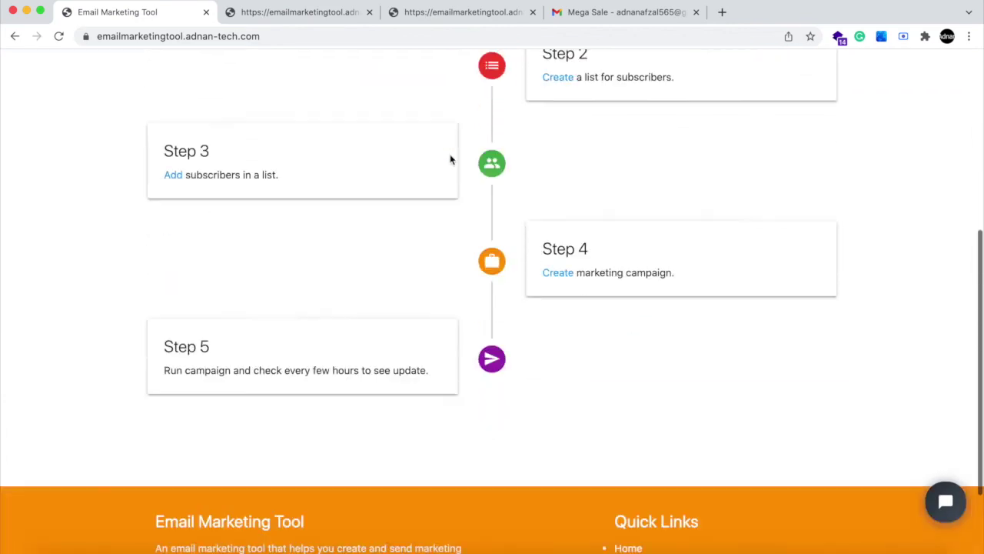
scroll(461, 165, "up", 3)
- As a signed-out guest, try adding a new subscriber list and get refused
left_click(551, 205)
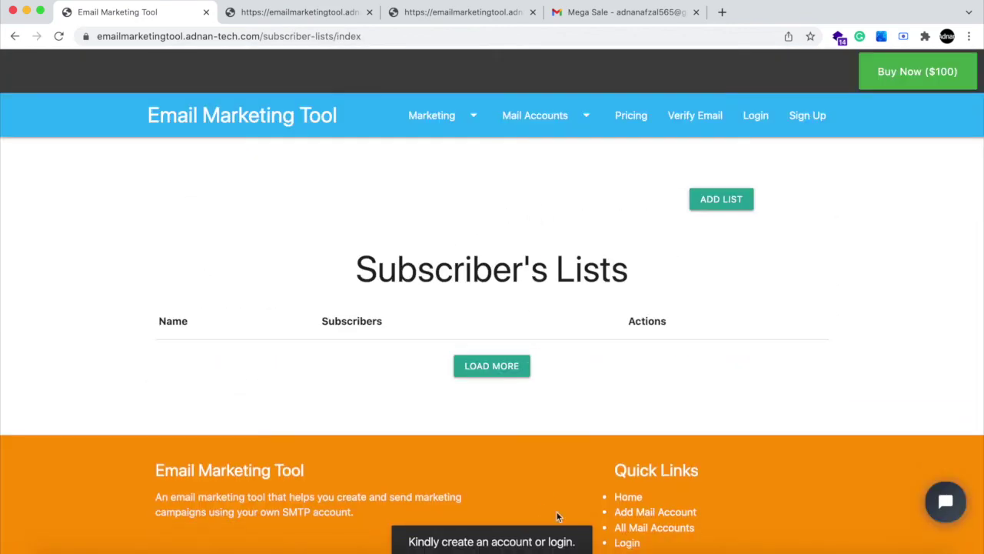
left_click(716, 201)
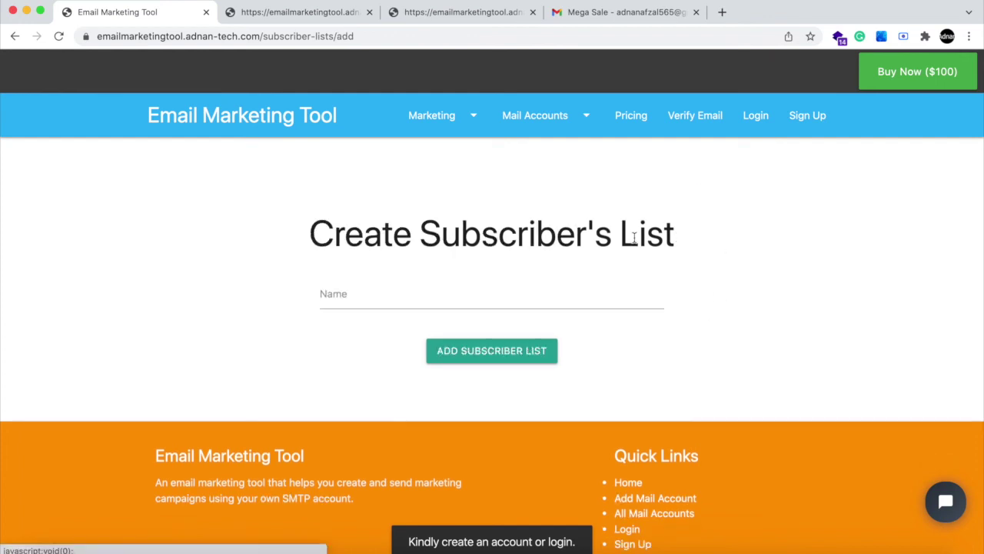
left_click(545, 292)
left_click(432, 349)
left_click(451, 353)
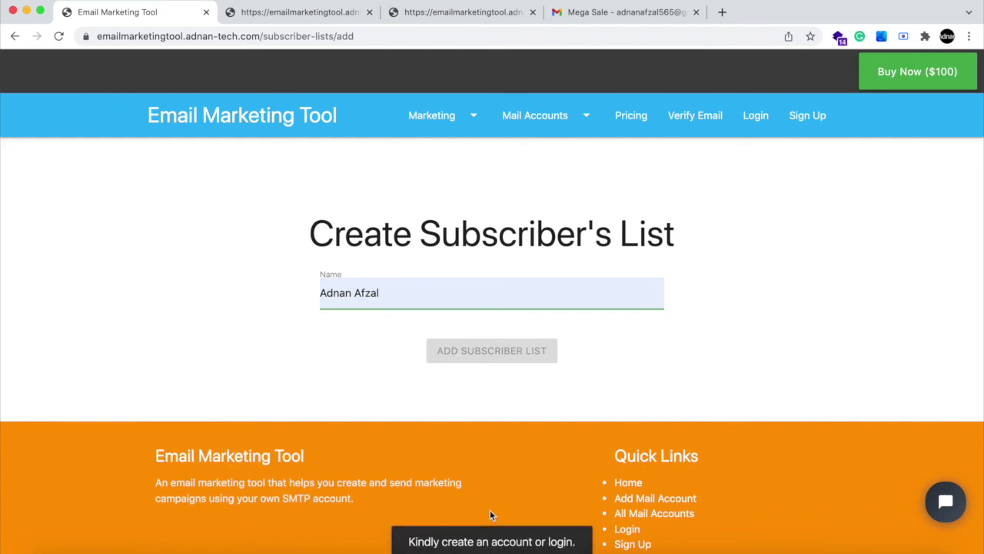
- Replace the page address path with 'admin' to reach the login page
left_click(386, 37)
left_click_drag(295, 37, 386, 40)
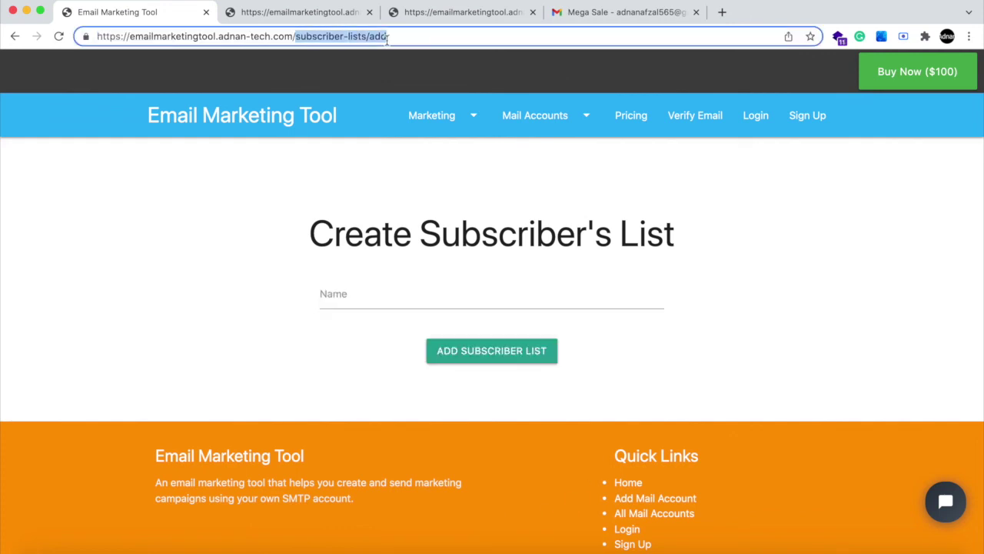
type("admin")
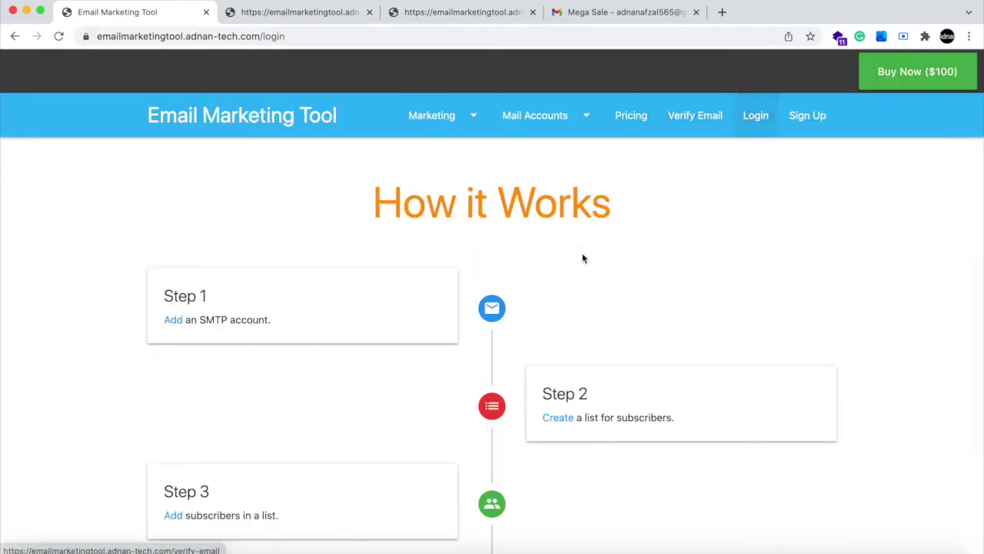
- Sign in with the saved admin account credentials and dismiss the password popup
left_click(514, 296)
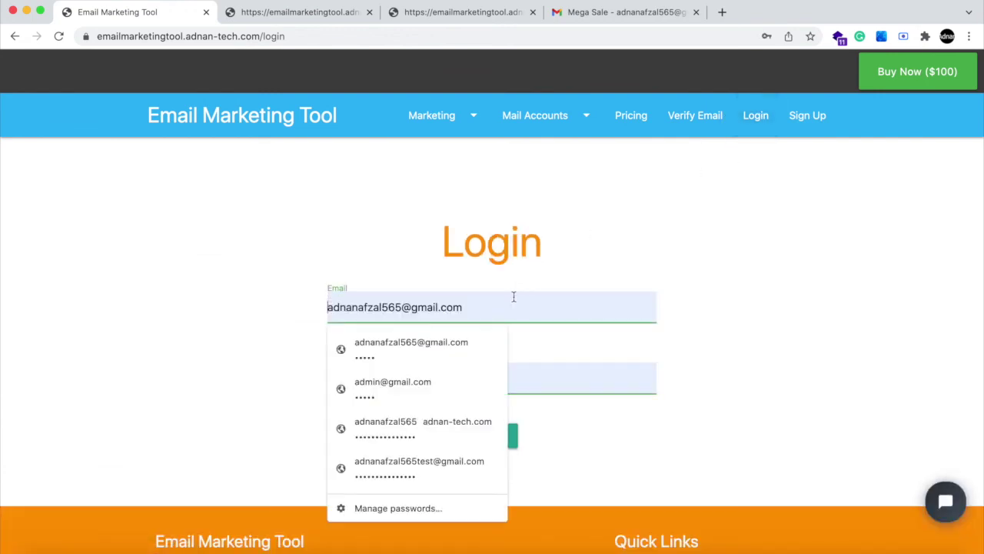
key("super+a")
type("admin")
key("Down")
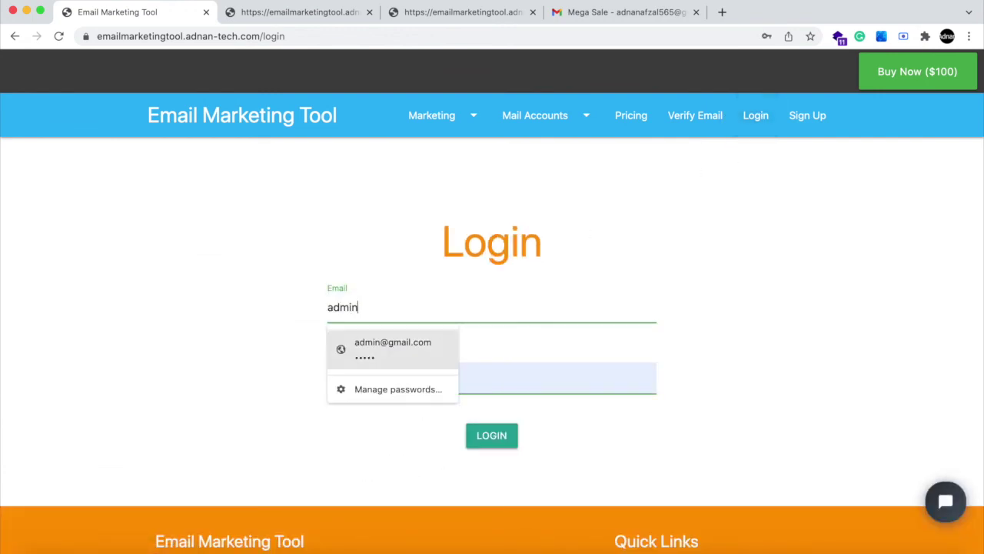
key("Return")
key("Return")
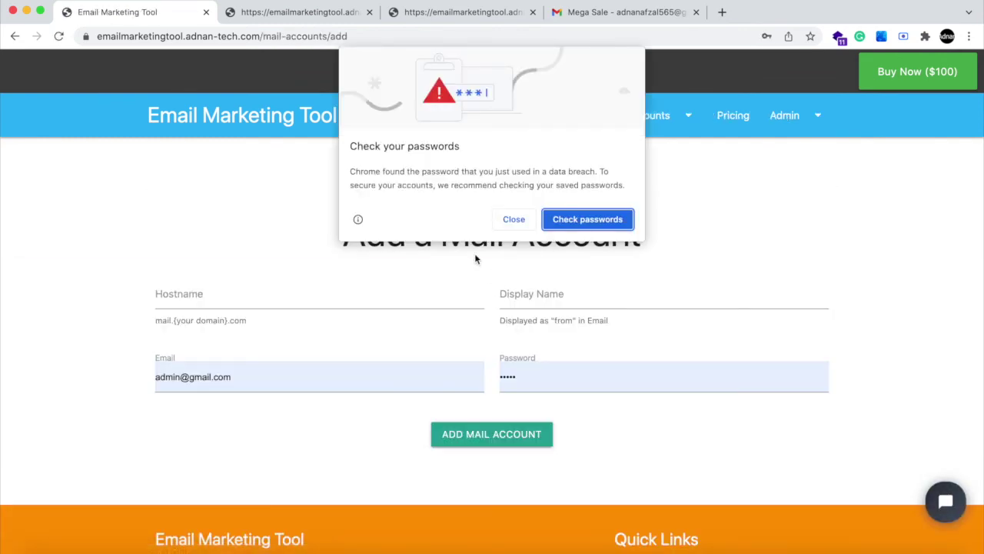
left_click(515, 219)
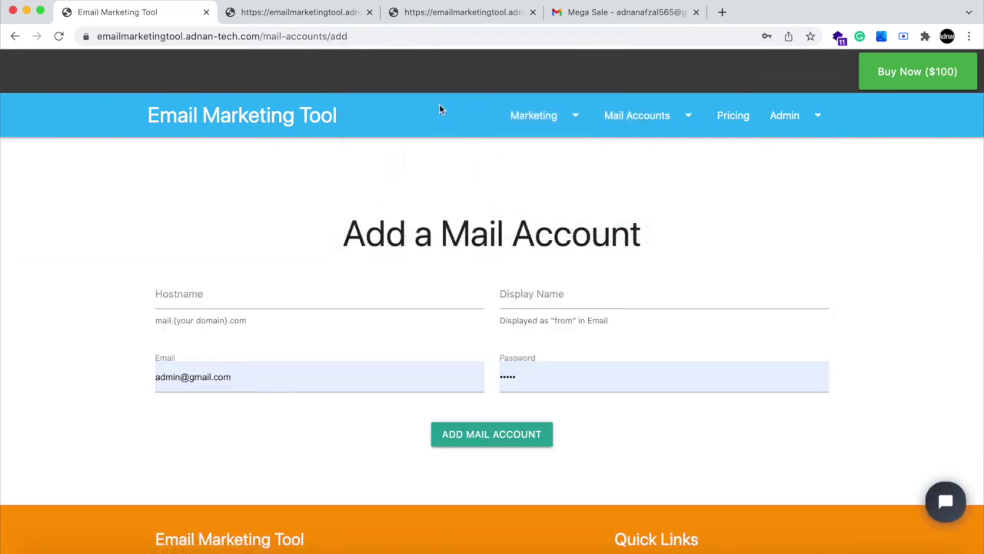
- Change the page address to /admin to open the Admin Panel dashboard
double_click(411, 39)
key("BackSpace")
key("alt+shift+Left")
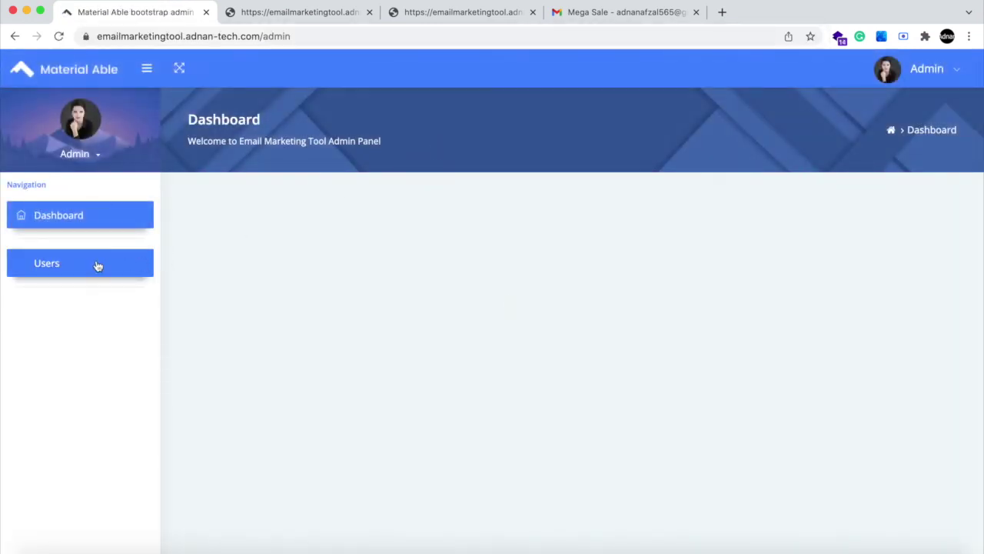
- Open the admin Users list and edit the first, trial-status user's Status
left_click(98, 266)
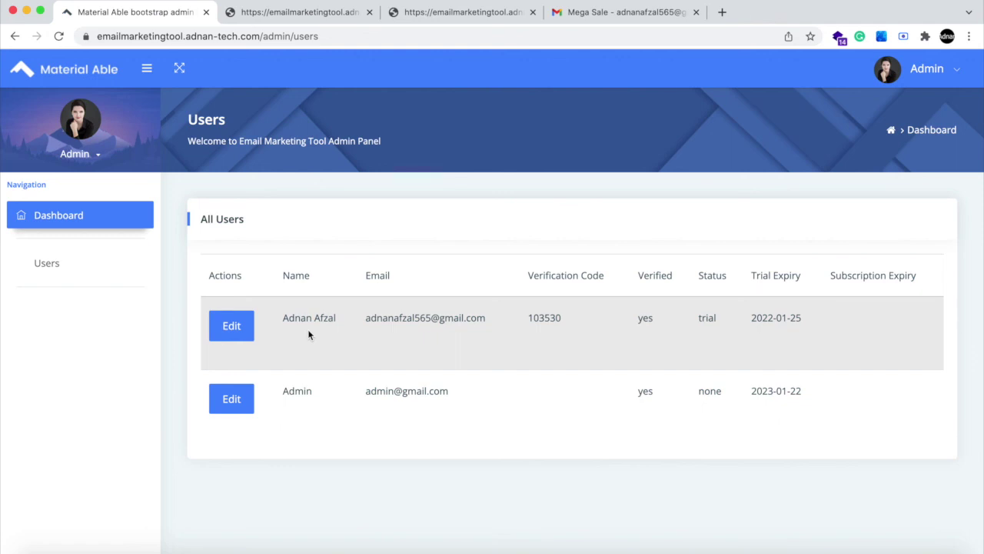
left_click(236, 330)
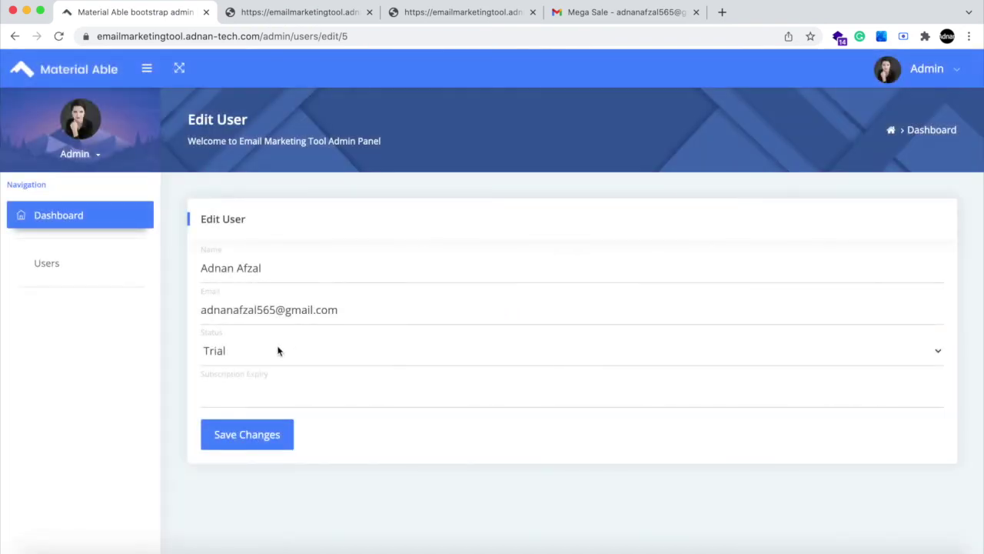
left_click(279, 350)
- Set the user's Status to Active with Subscription Expiry 2023-01-16 and save
left_click(270, 367)
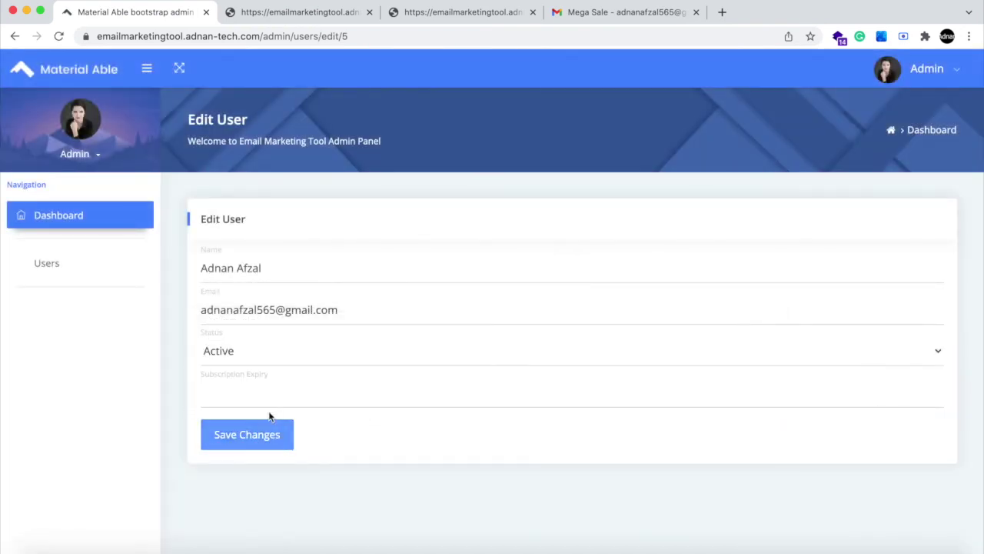
left_click(264, 398)
left_click(273, 427)
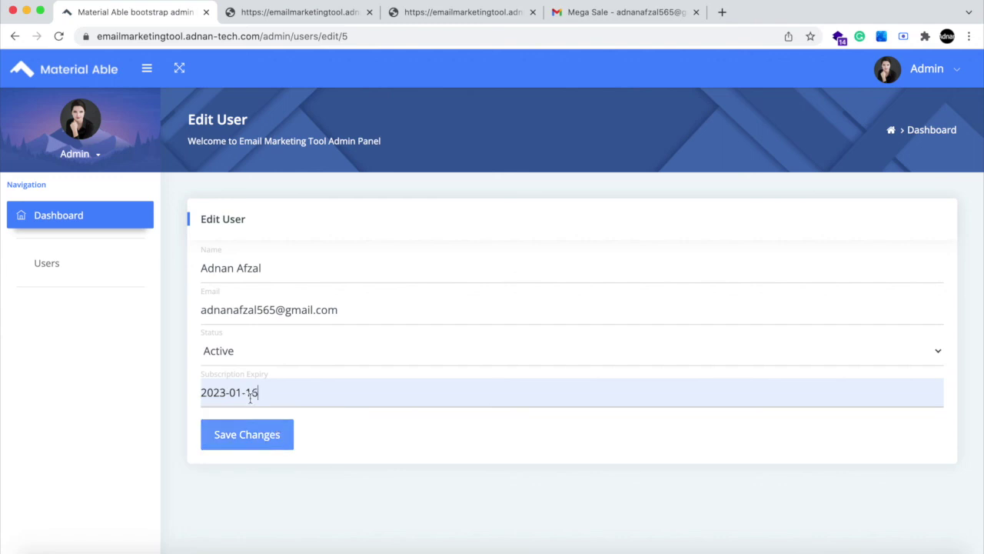
left_click(283, 438)
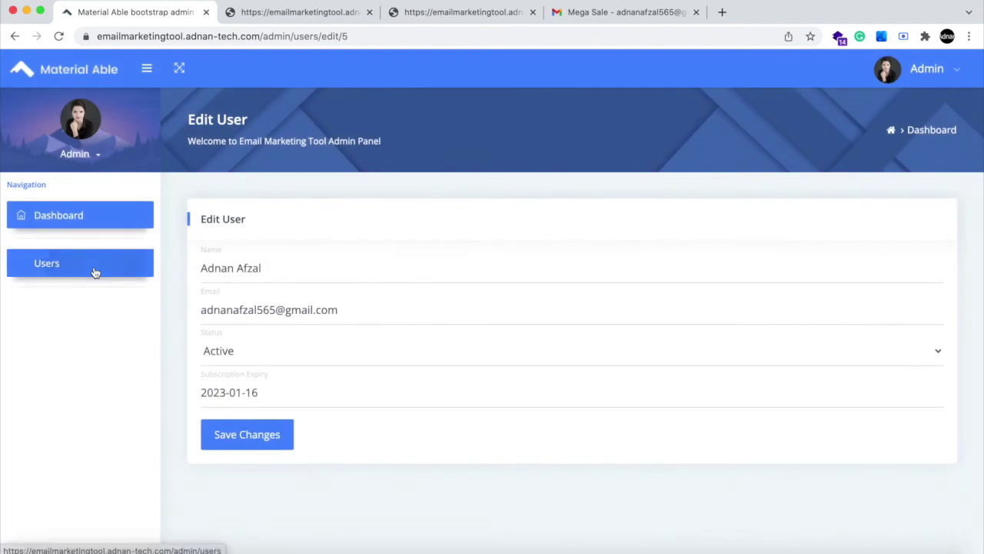
- Check the Users list shows the user active with expiry 2023-01-16
left_click(99, 267)
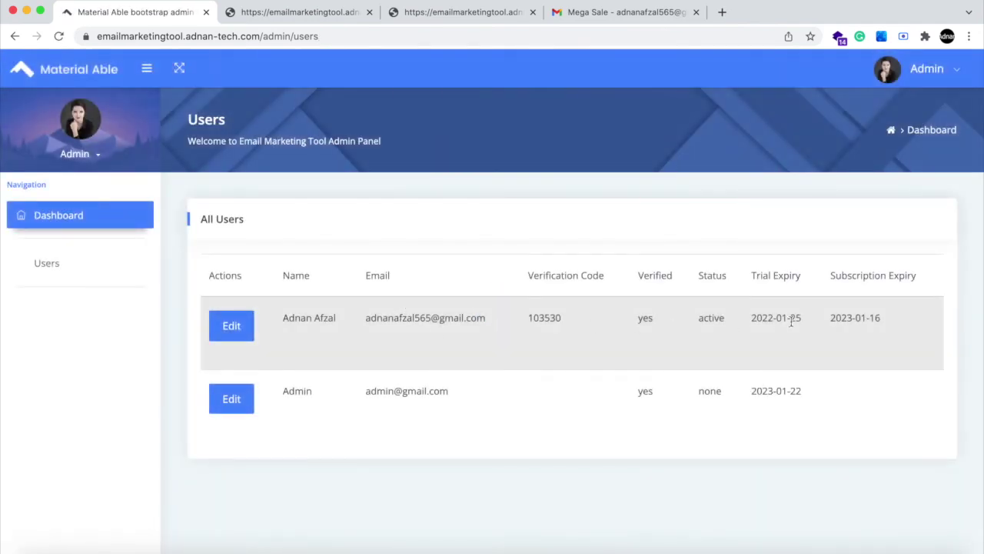
left_click_drag(782, 317, 751, 317)
left_click_drag(881, 317, 828, 320)
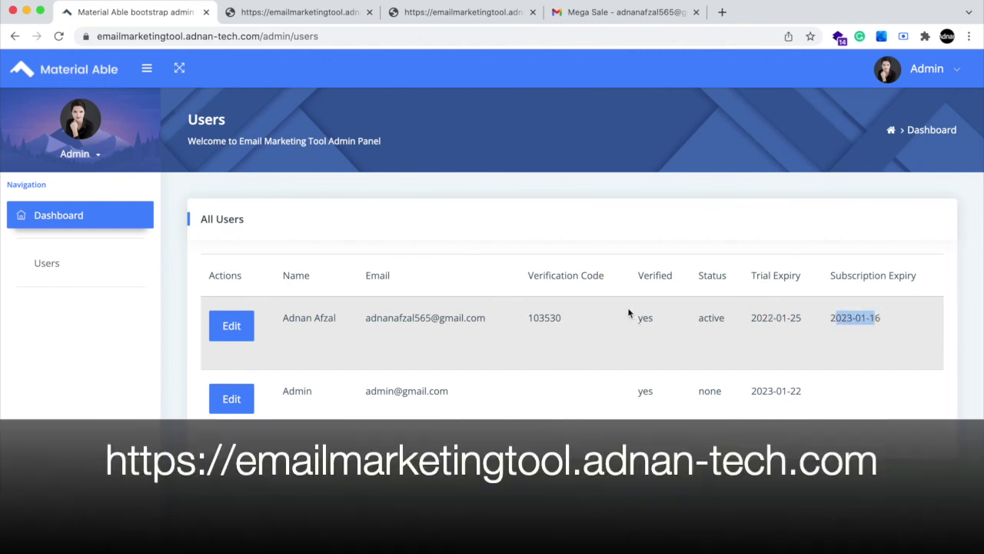